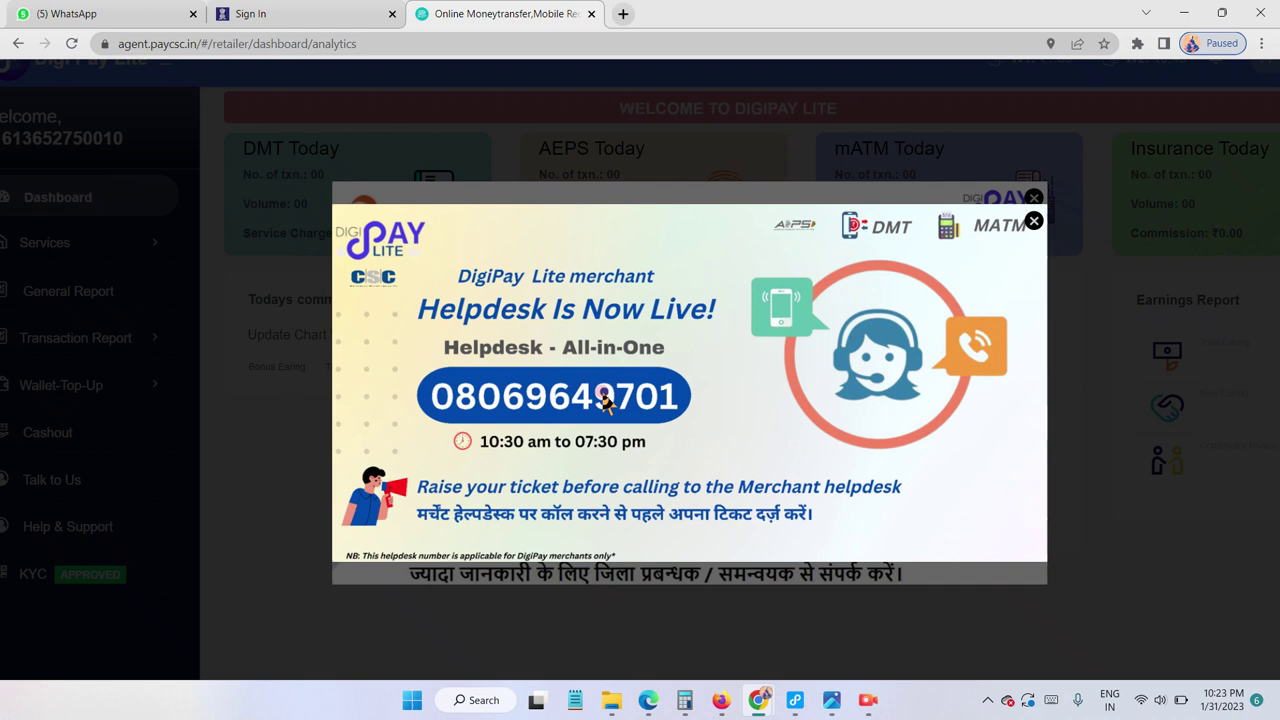
Read the merchant helpdesk notice on the dashboard, and close it together with the important notification behind it.
scroll(606, 400, "up", 1)
scroll(606, 400, "up", 3)
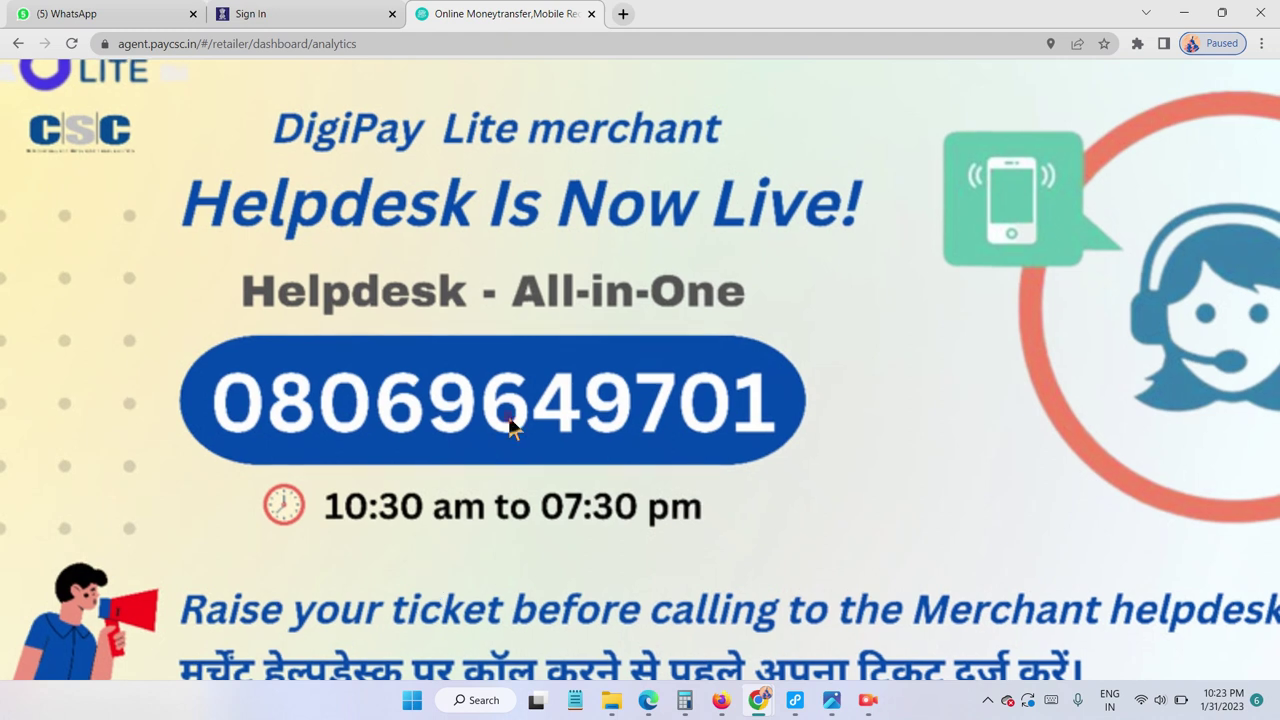
scroll(510, 425, "down", 1)
scroll(510, 425, "down", 3)
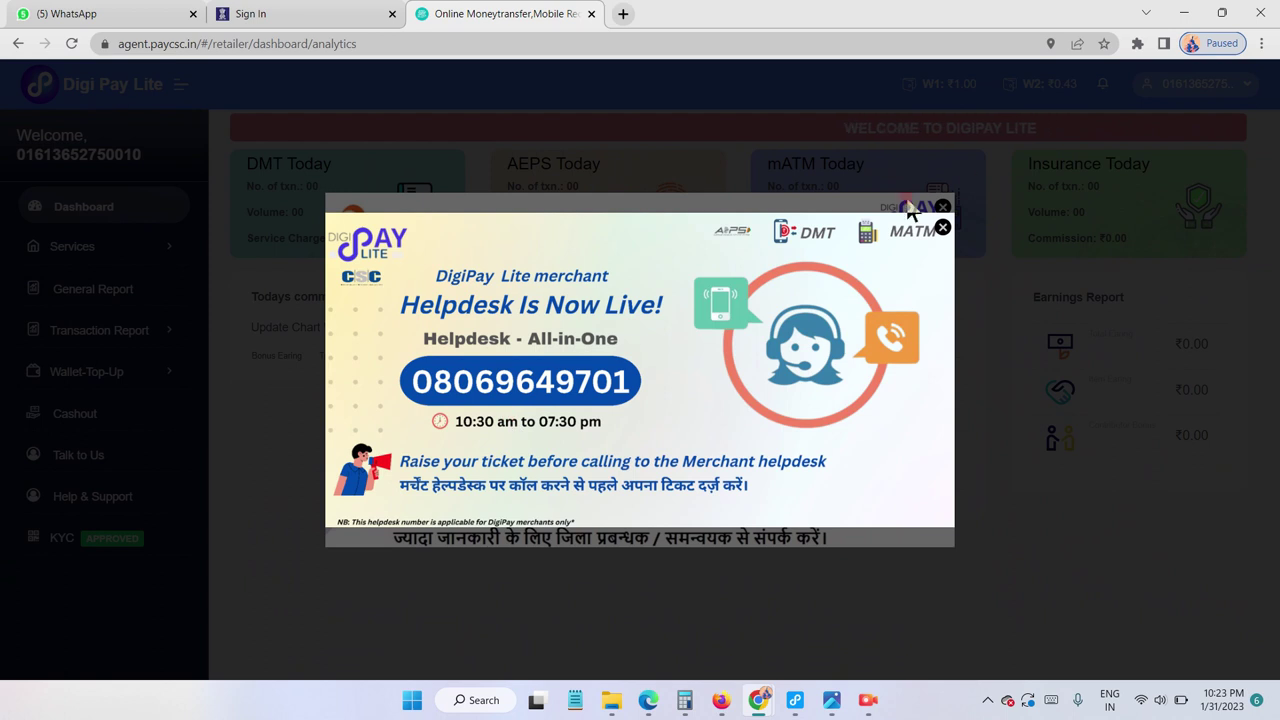
left_click(941, 227)
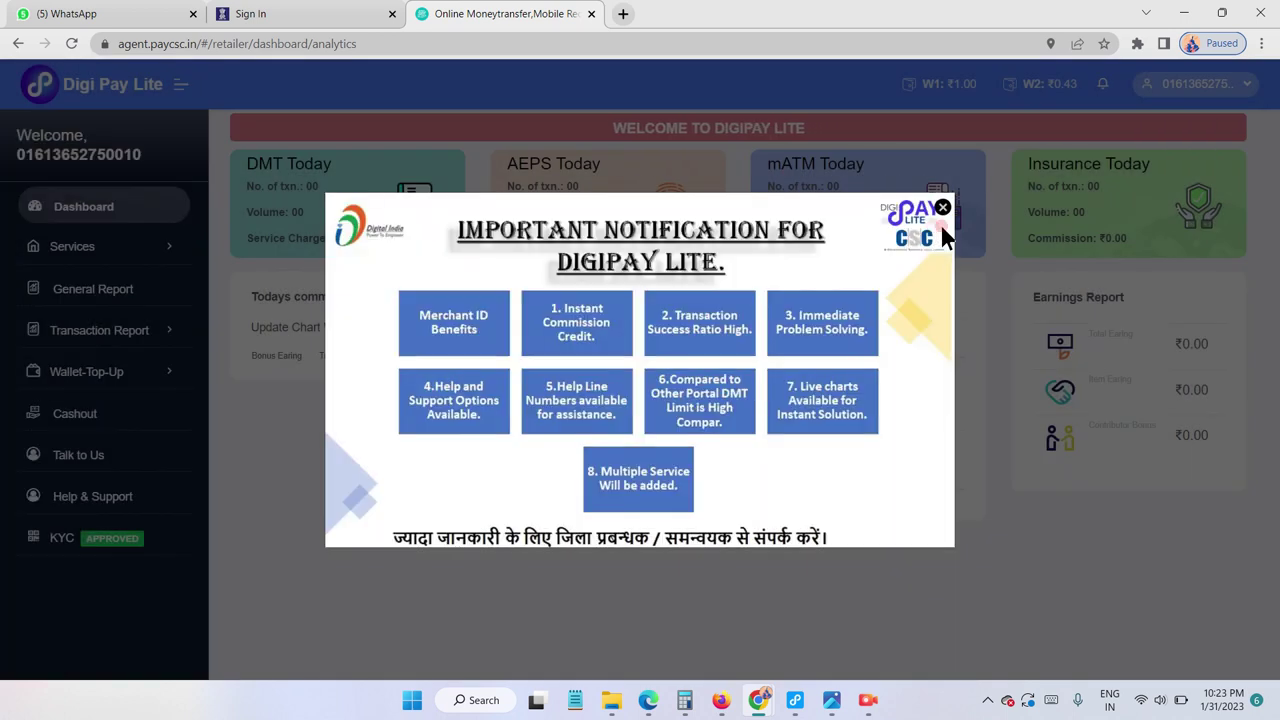
left_click(941, 210)
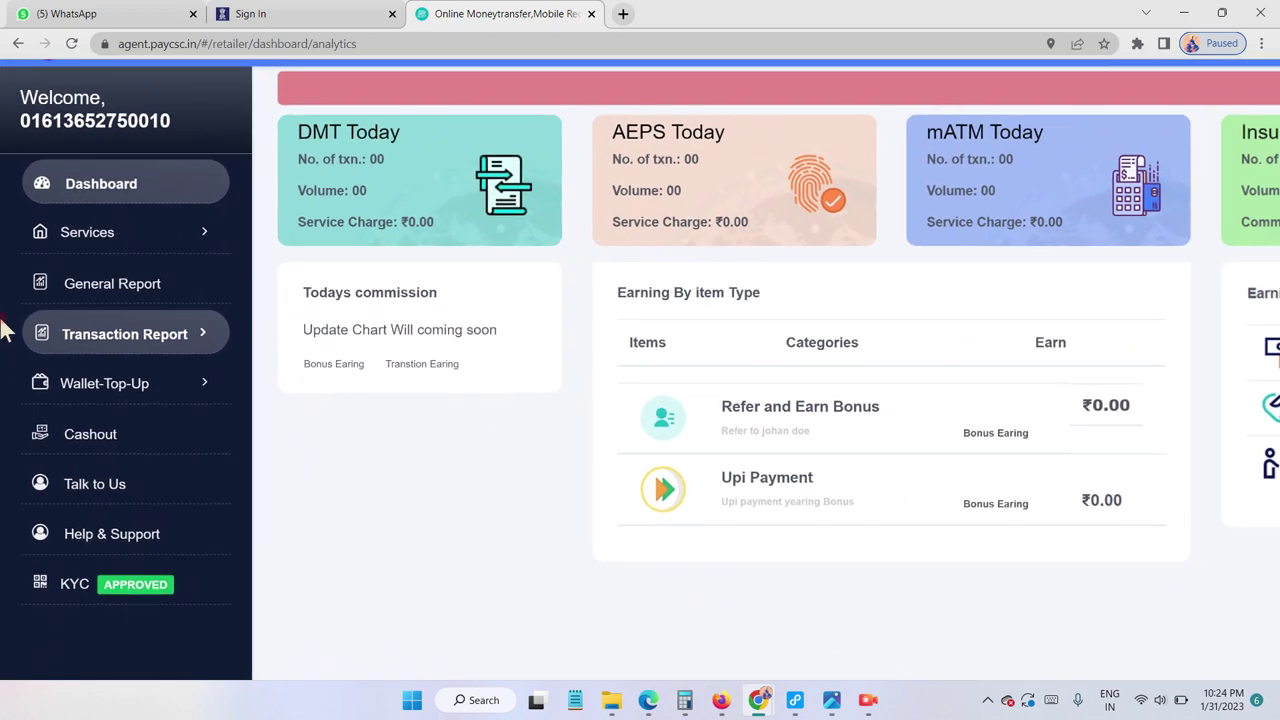
Open the Help & Support page, check its live chat option, and open the AEPS category for raising tickets.
left_click(98, 514)
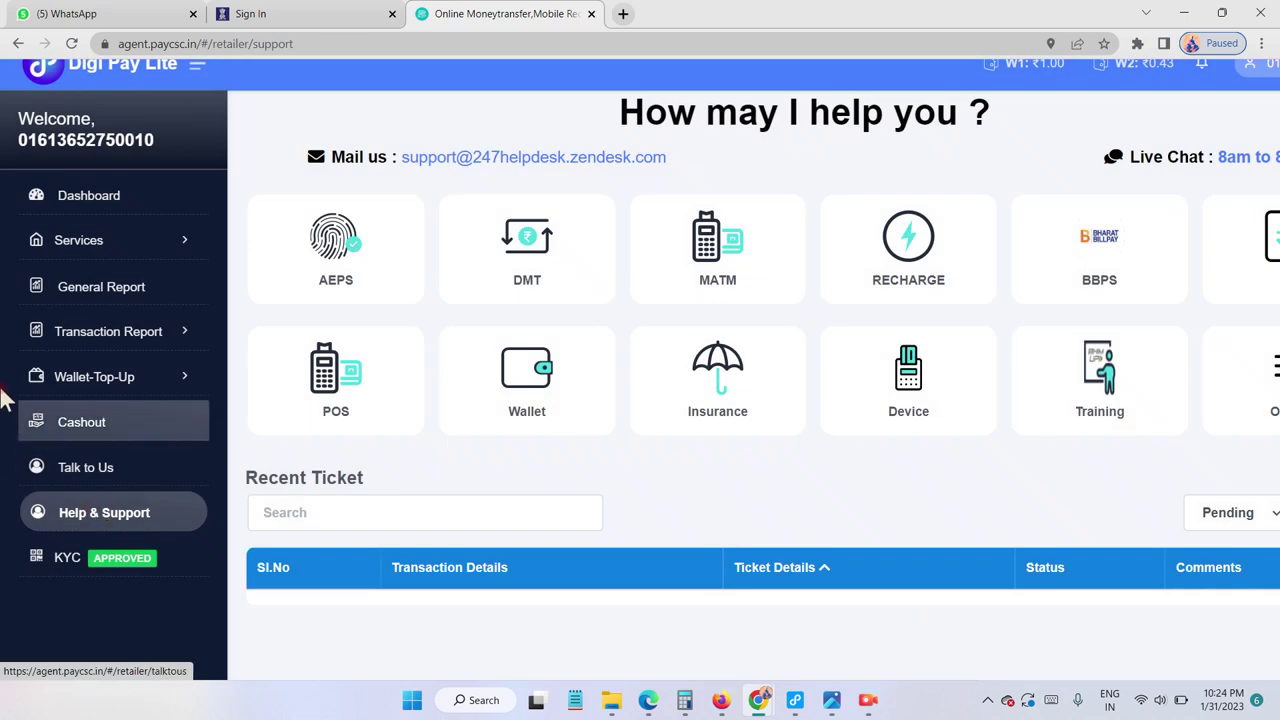
left_click(262, 299)
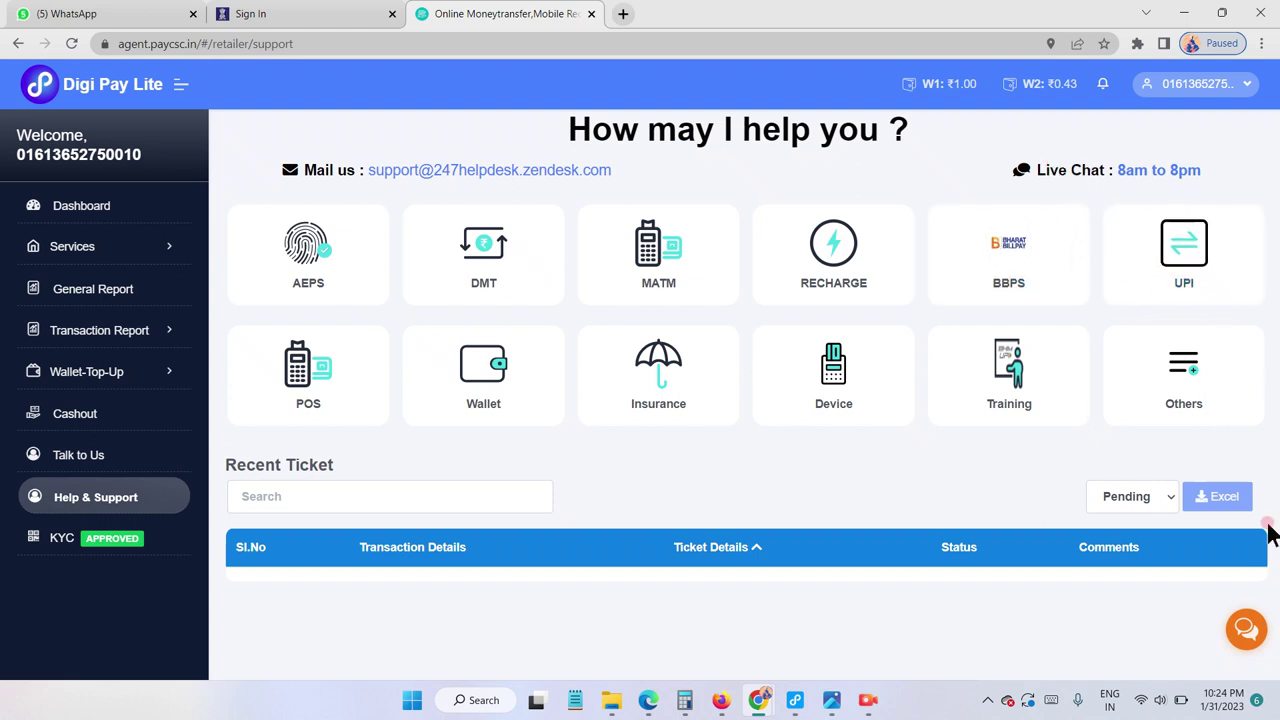
scroll(1240, 645, "up", 3)
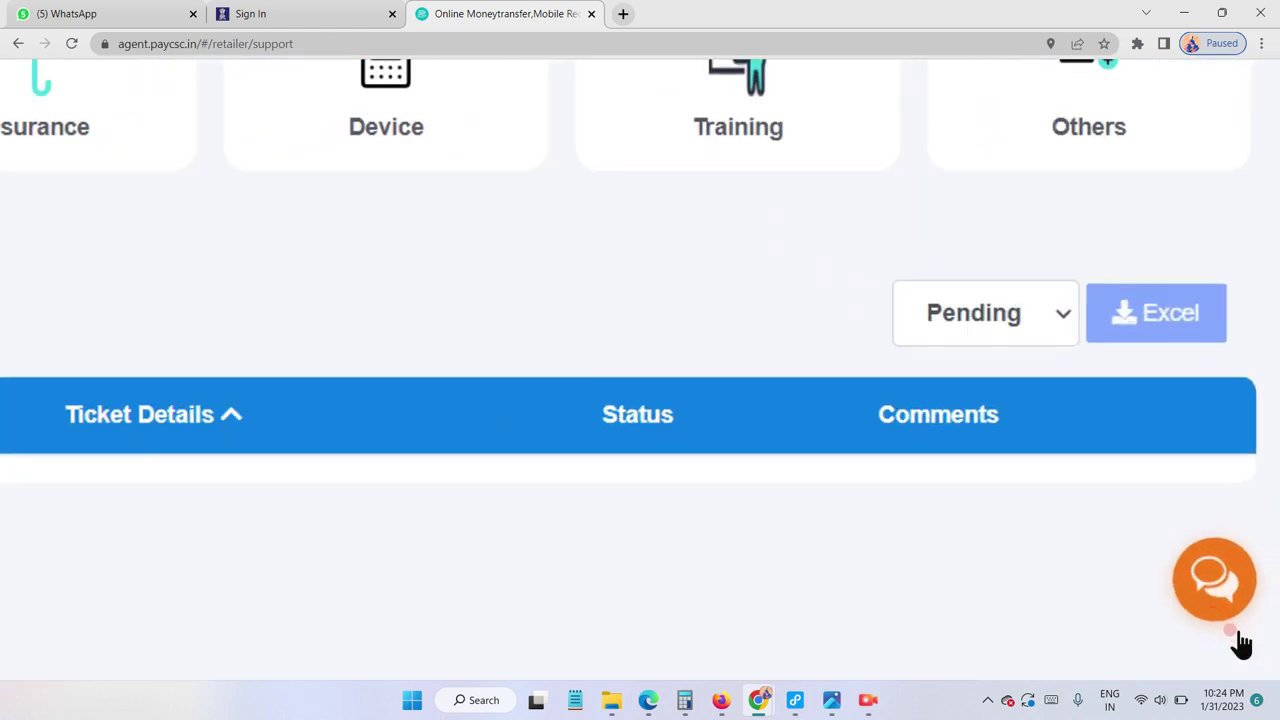
scroll(1240, 645, "down", 1)
scroll(1240, 645, "down", 3)
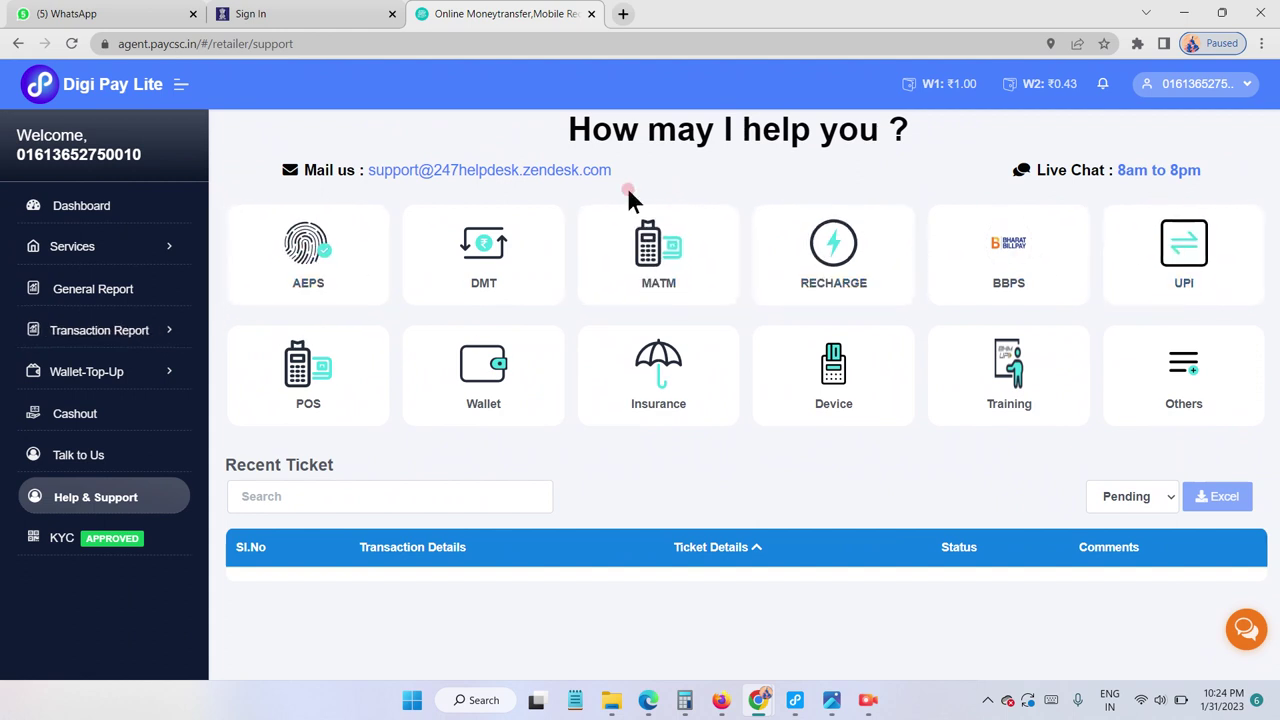
left_click(309, 244)
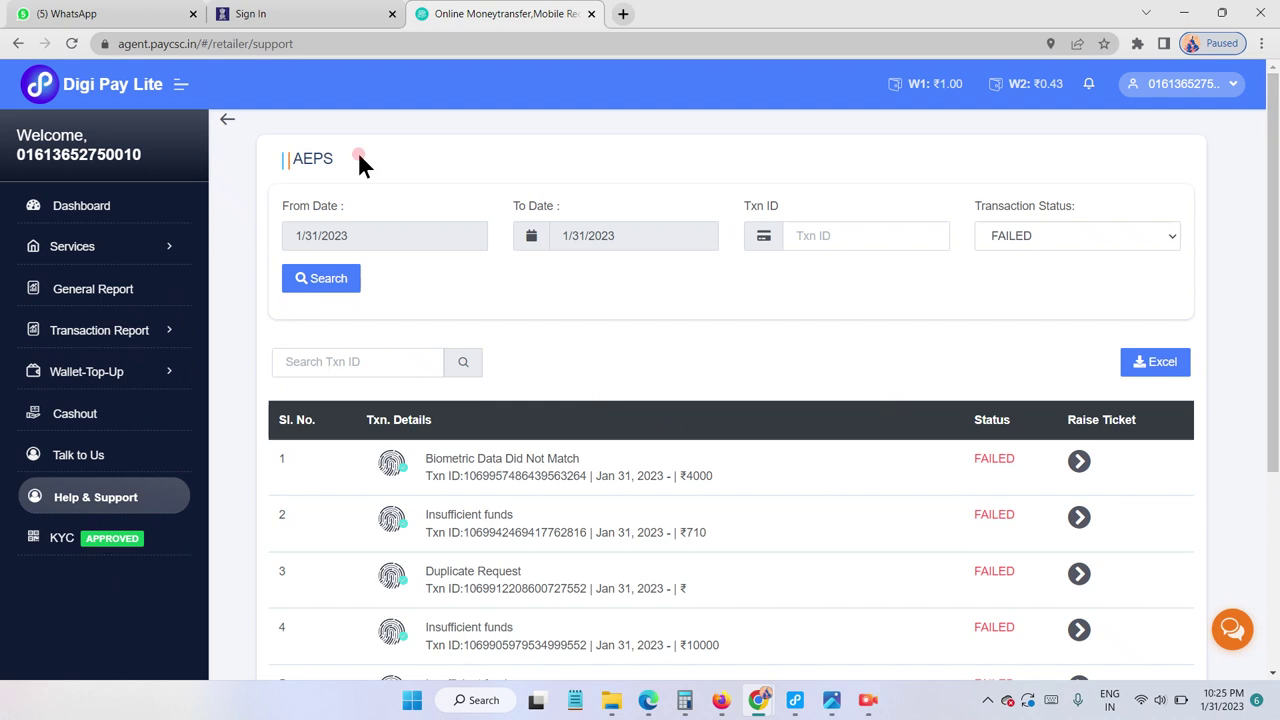
Return to the dashboard and close the KYC, helpdesk and important notification announcements.
left_click(125, 218)
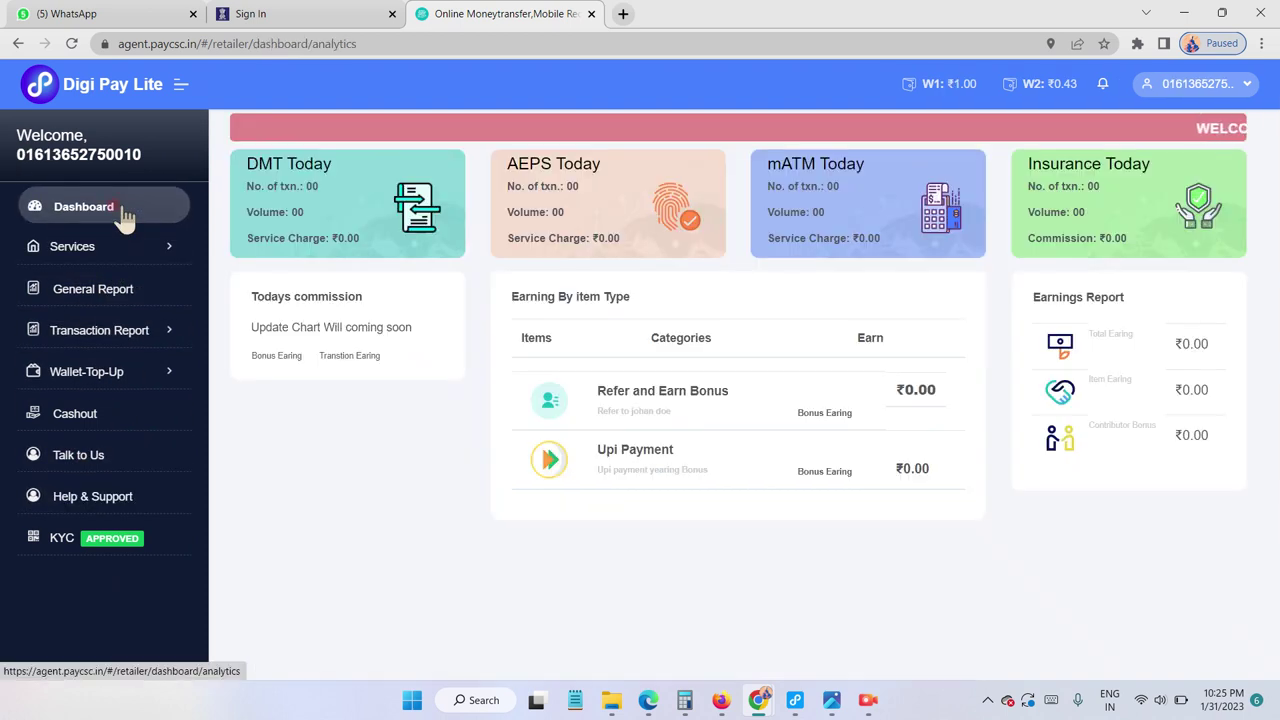
scroll(479, 376, "up", 3)
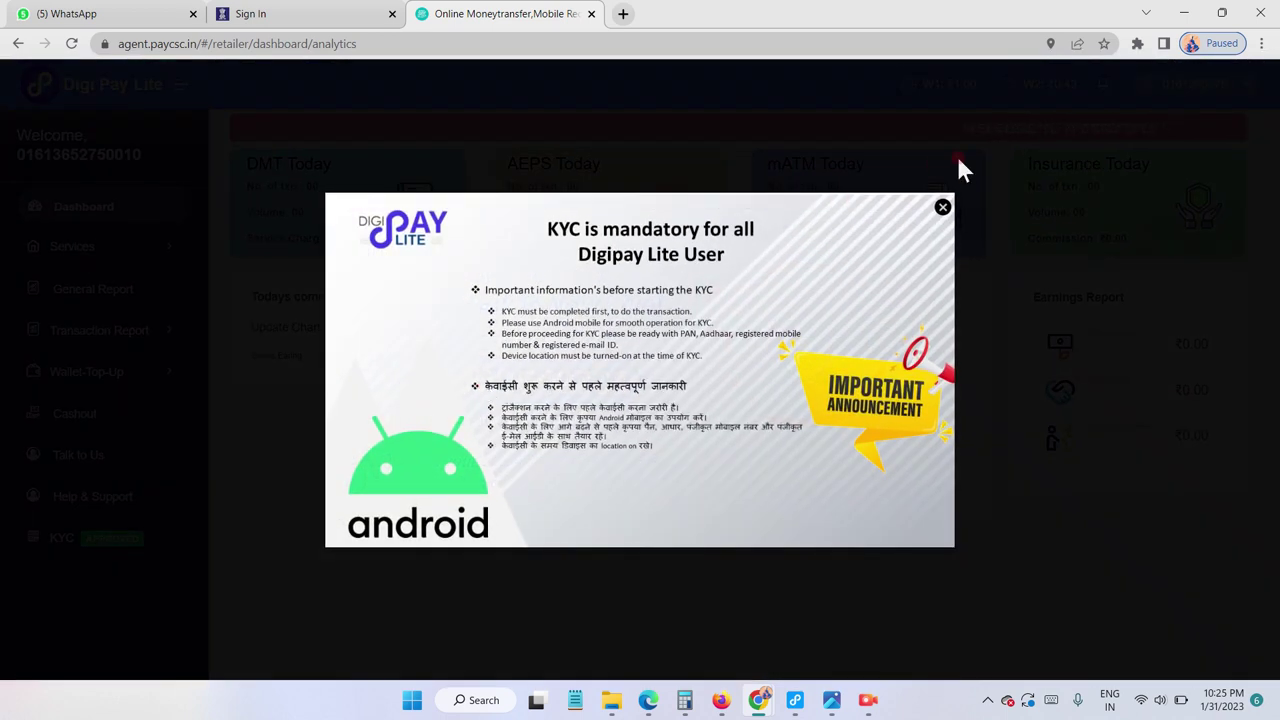
left_click(942, 208)
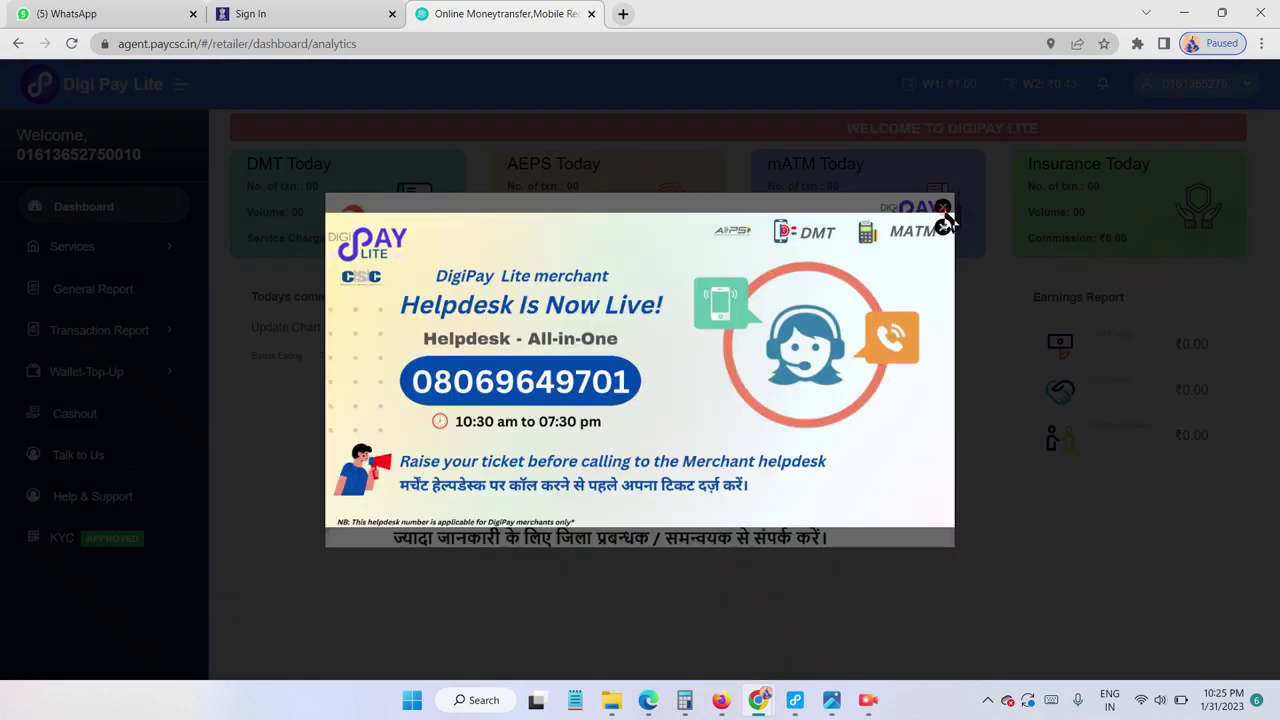
left_click(942, 208)
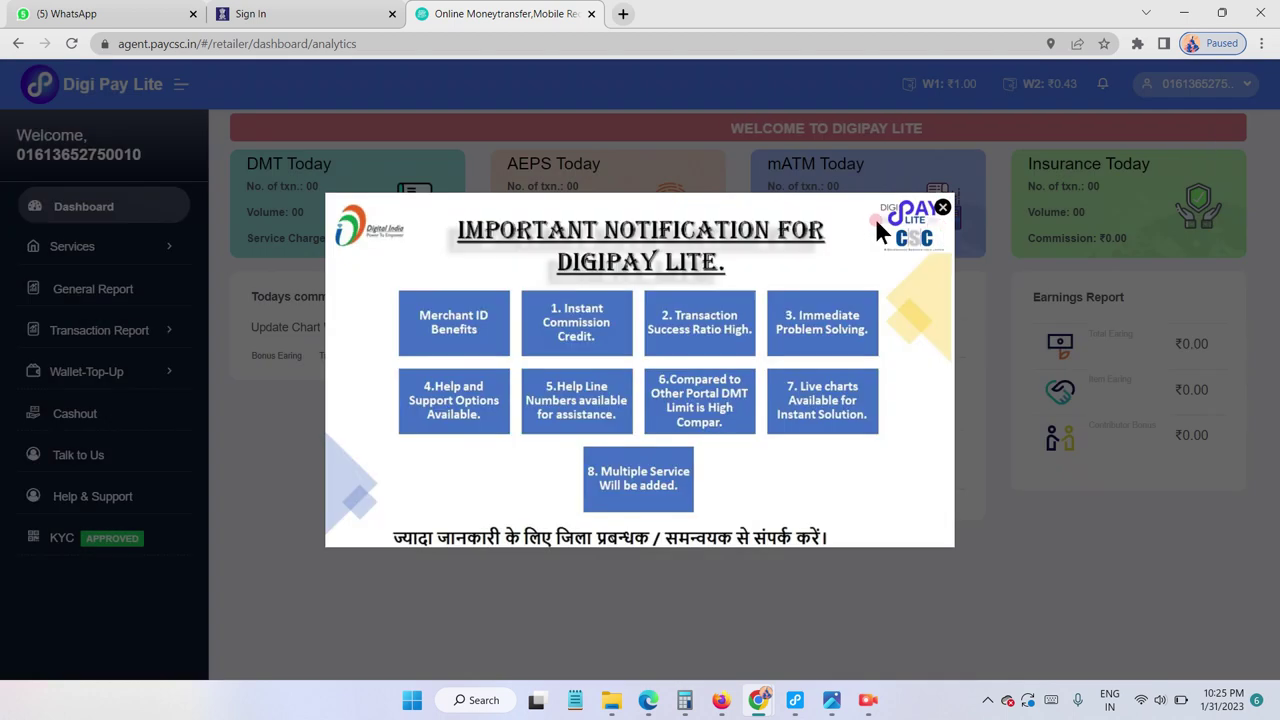
left_click(942, 208)
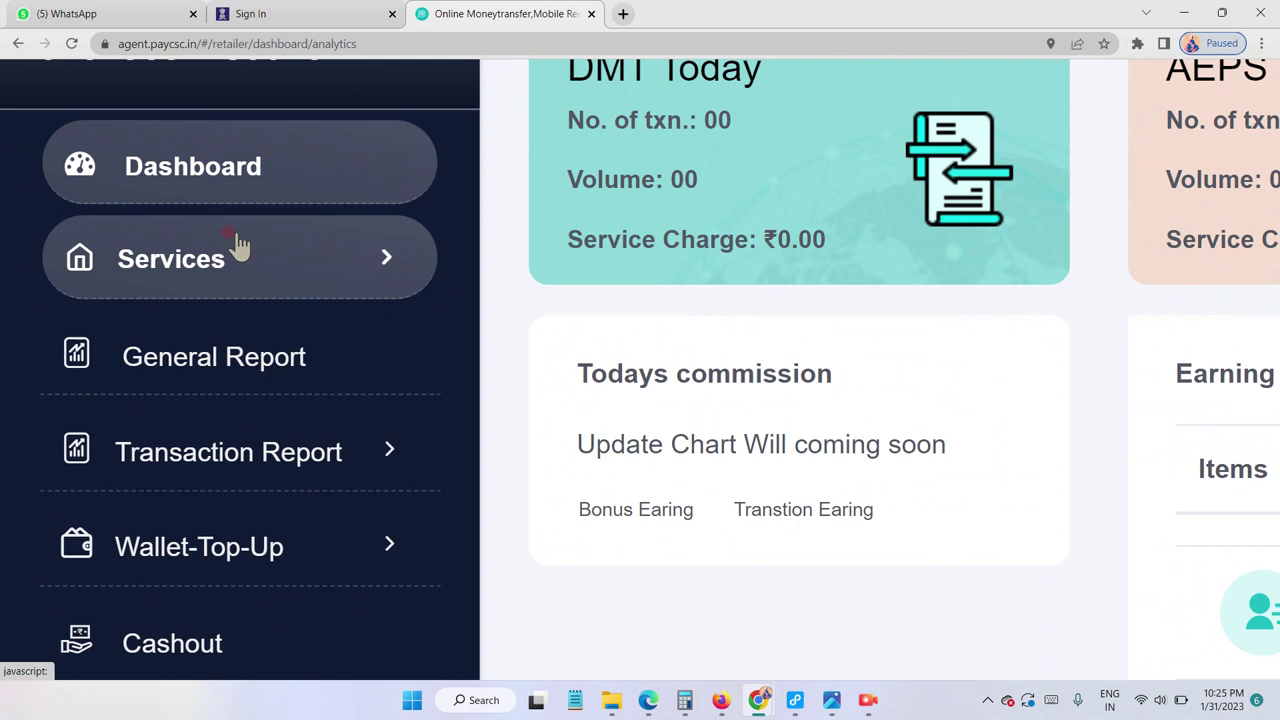
Open the Unified AEPS service with the complete Cash Withdrawal form in view.
left_click(300, 266)
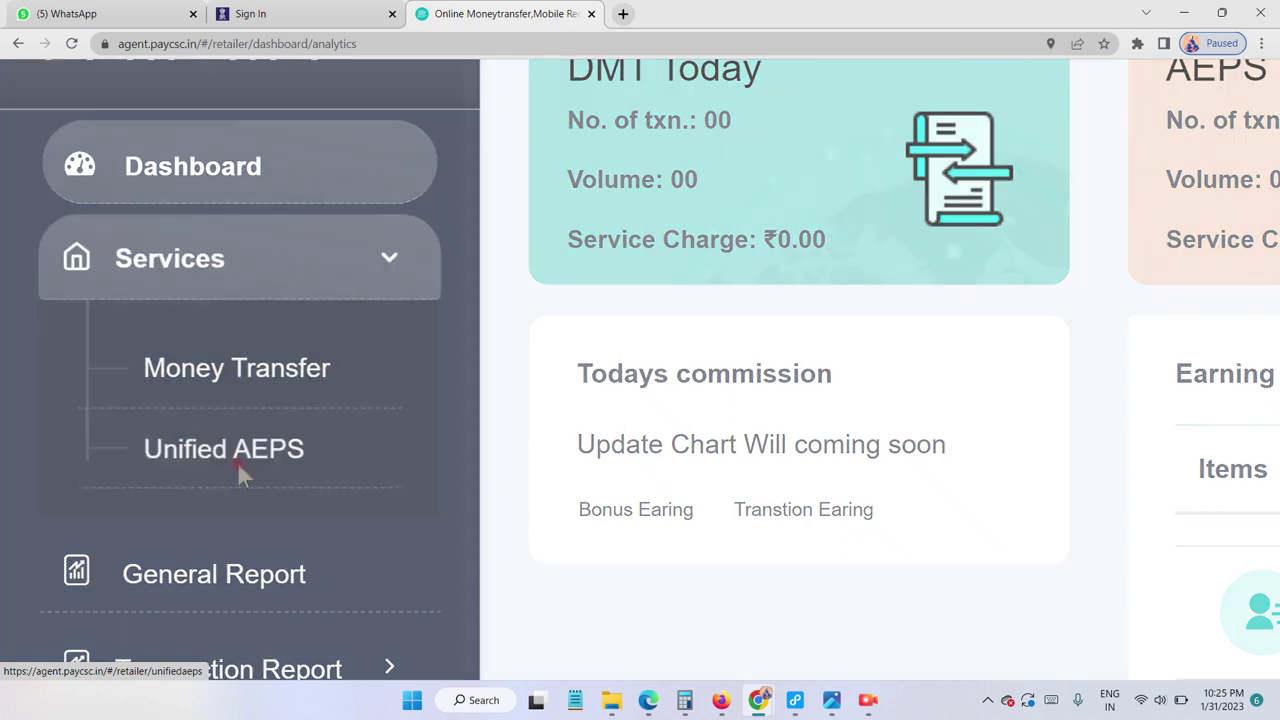
left_click(237, 465)
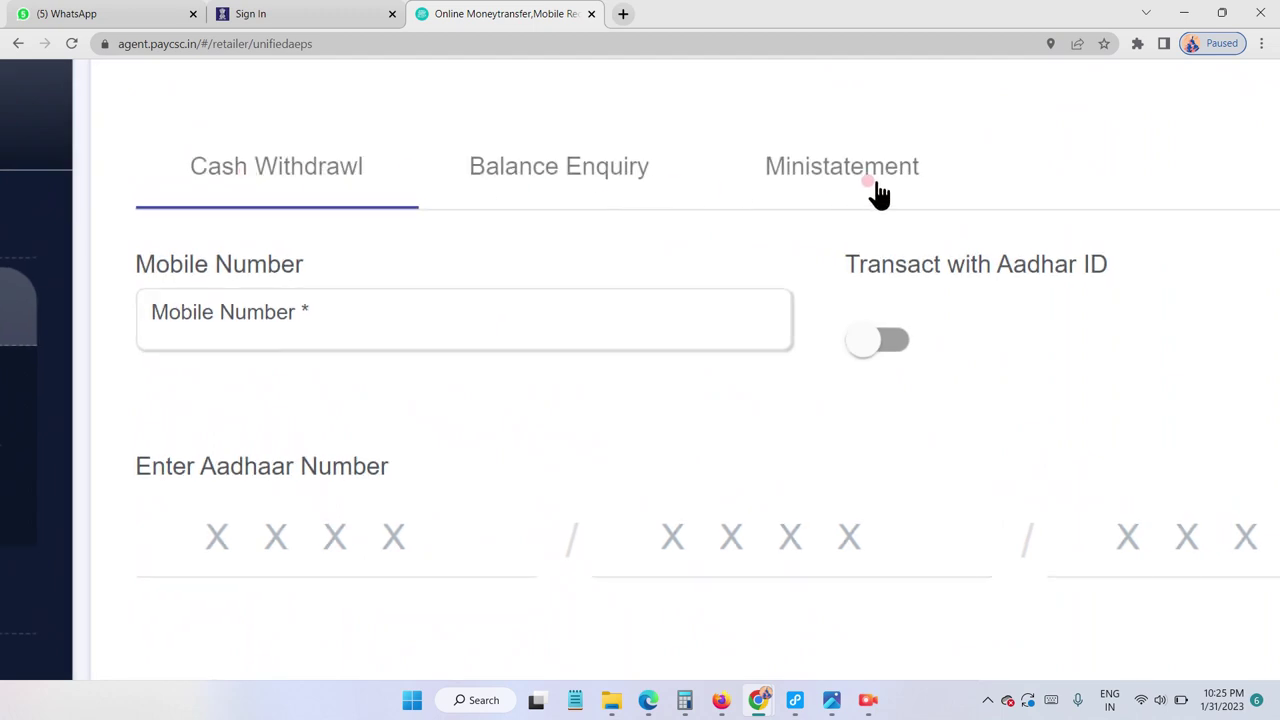
left_click(372, 343)
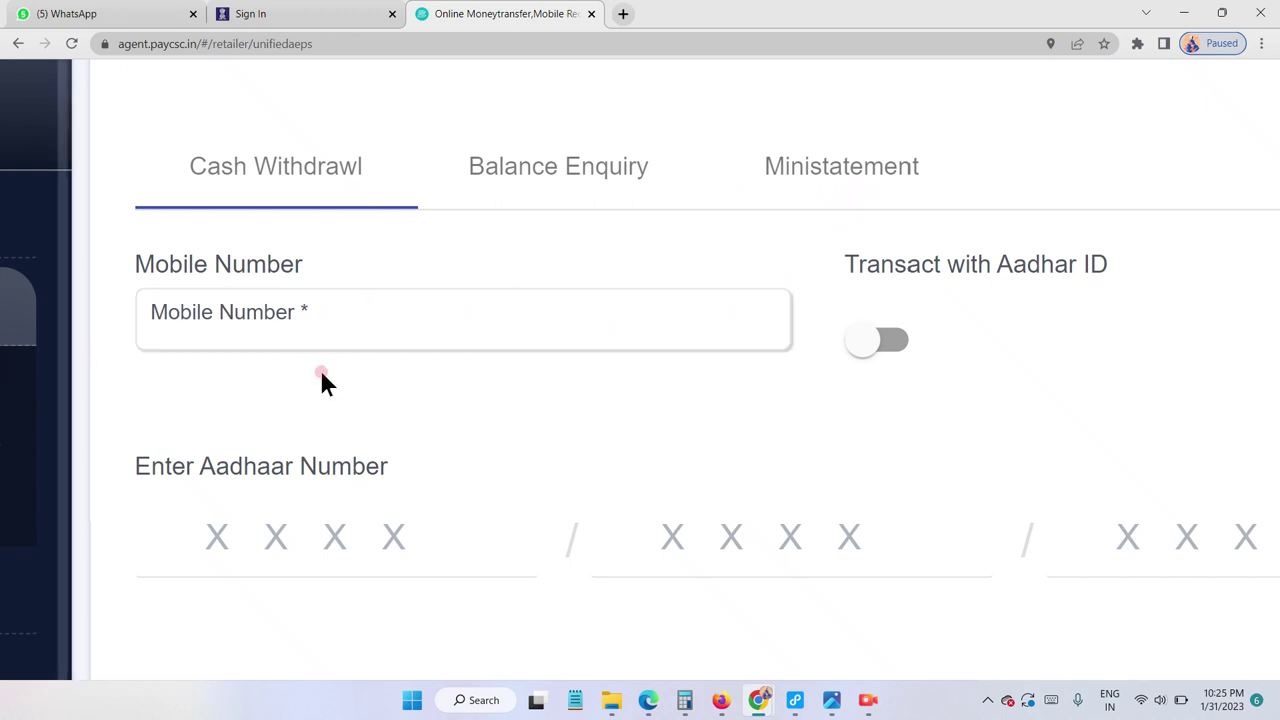
key("ctrl+minus")
key("ctrl+minus")
key("ctrl+minus")
key("ctrl+minus")
key("ctrl+minus")
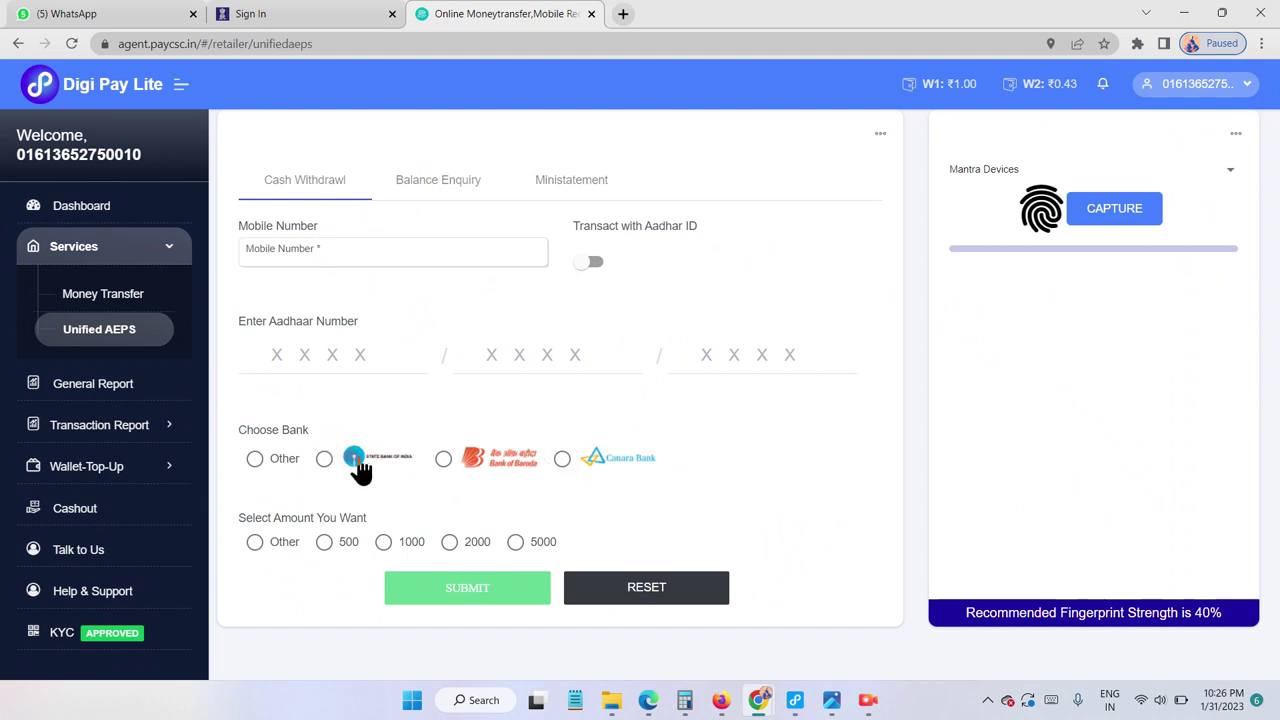
Choose Other as the bank on the cash withdrawal form and pick Punjab National Bank.
left_click(499, 446)
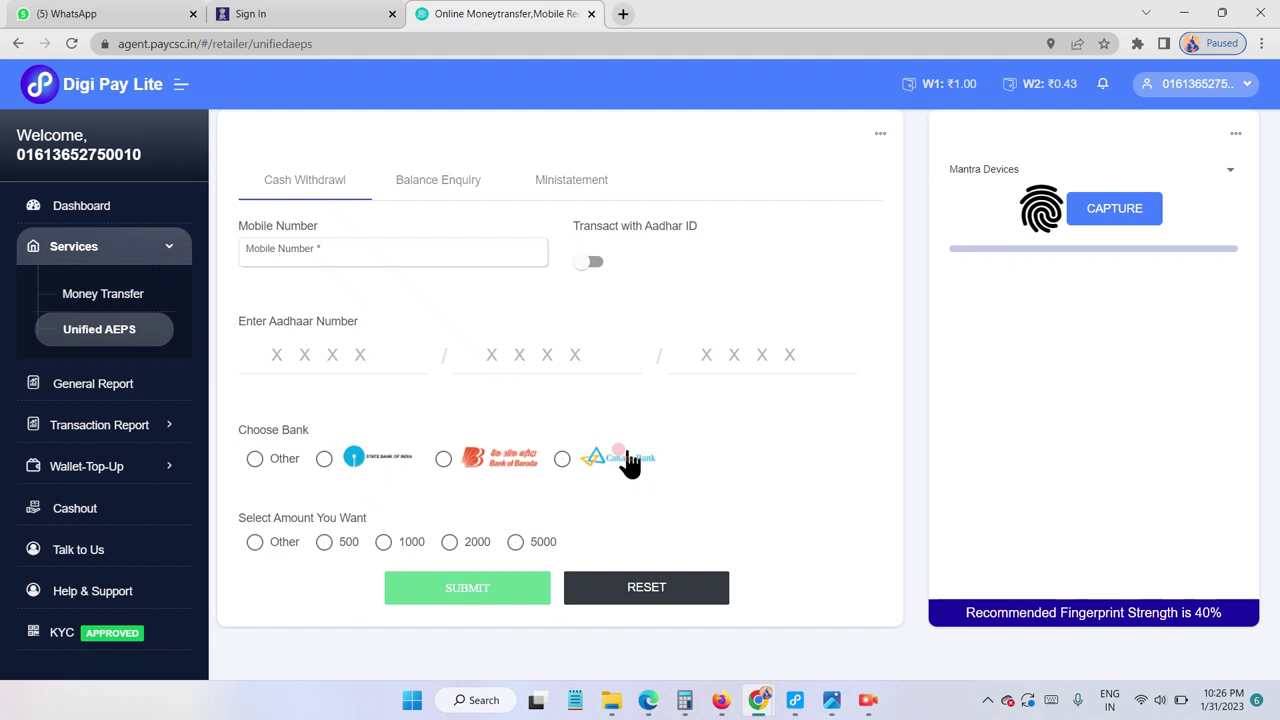
left_click(252, 463)
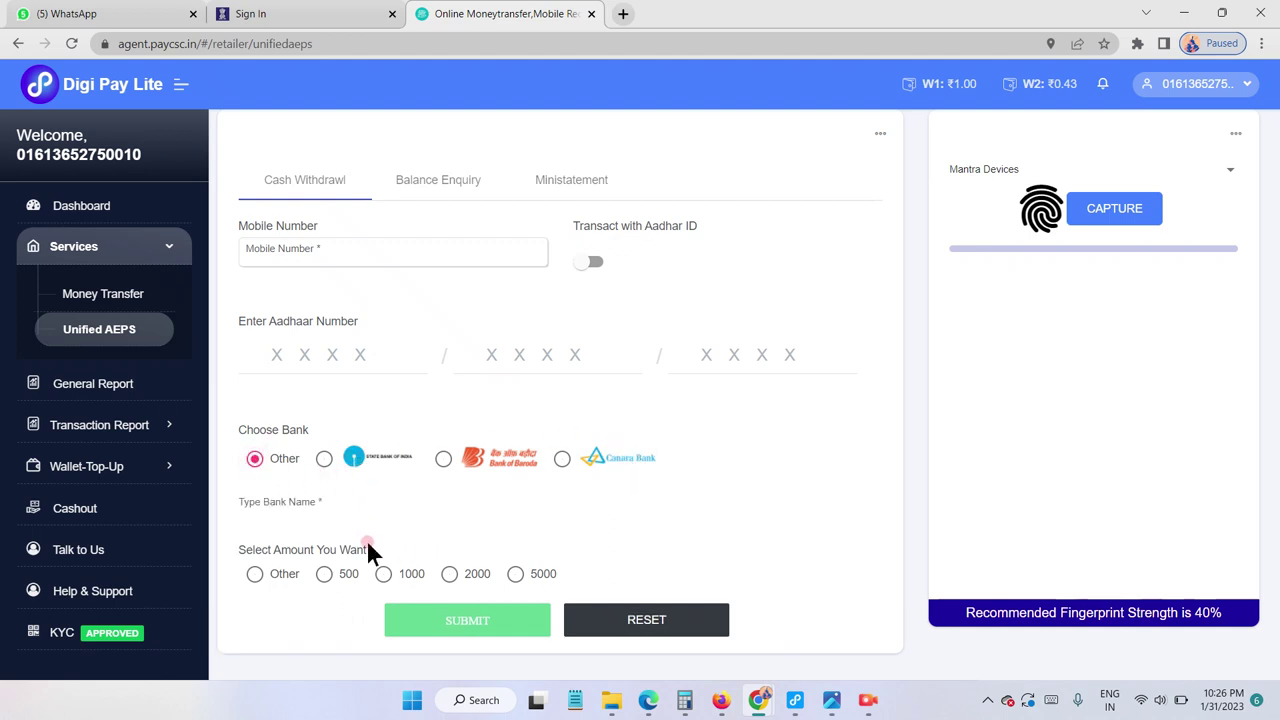
left_click(298, 508)
type("punj")
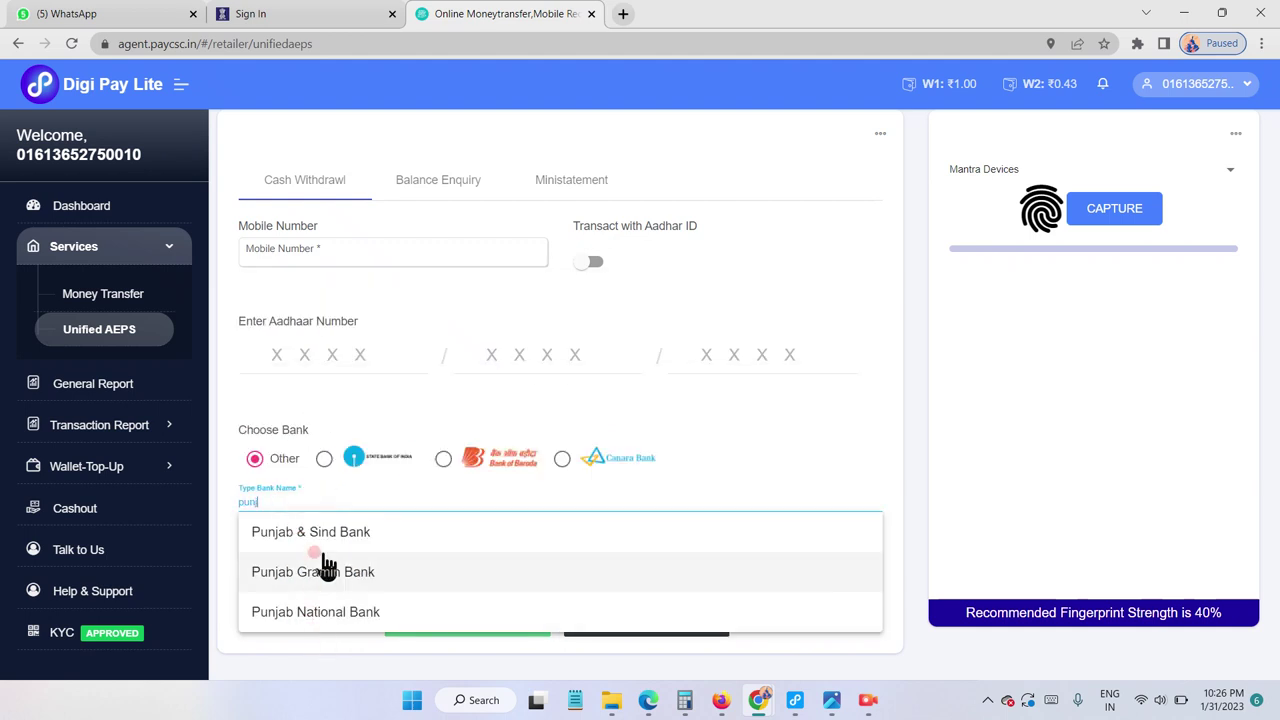
left_click(336, 613)
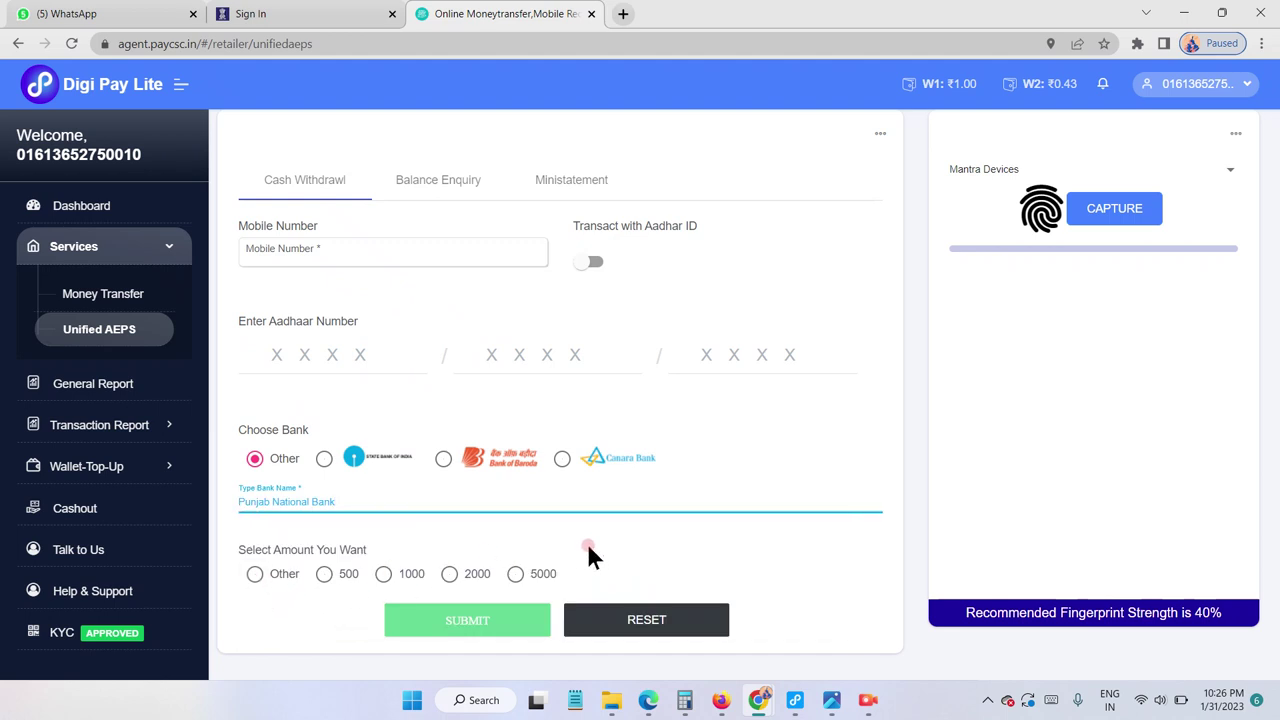
Choose Other as the withdrawal amount and activate the custom amount field.
left_click(254, 582)
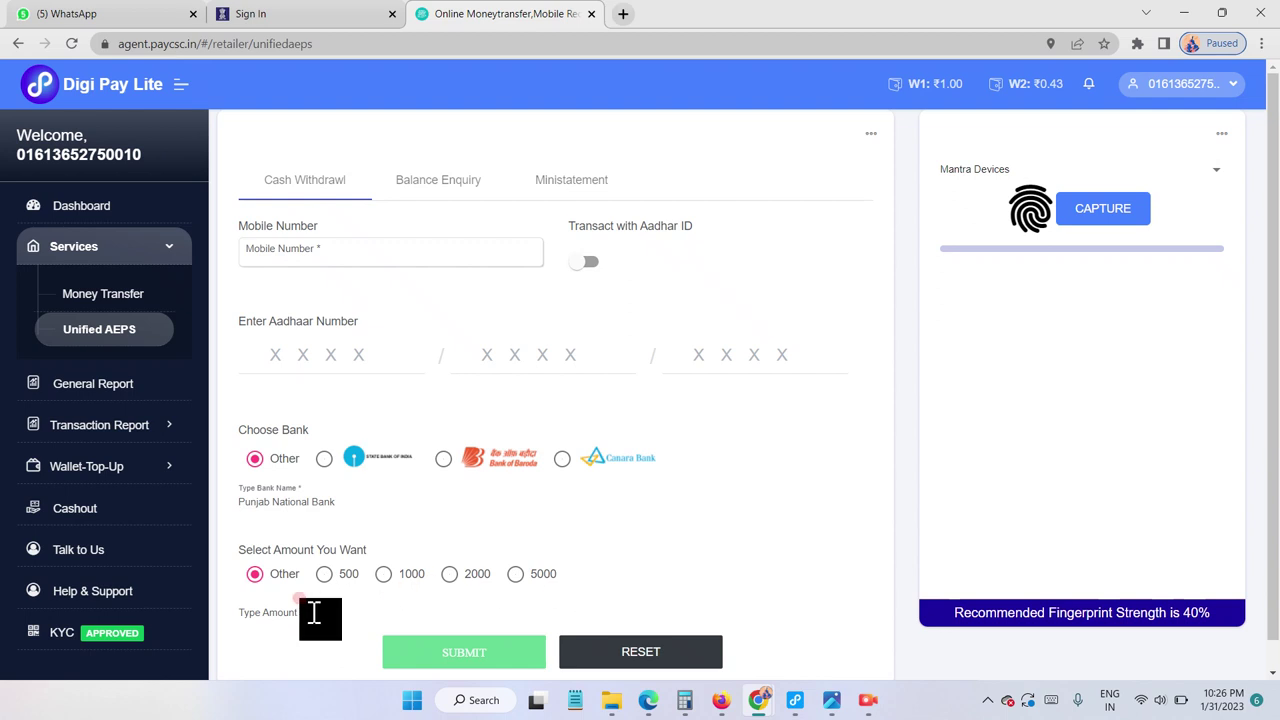
scroll(258, 592, "up", 5)
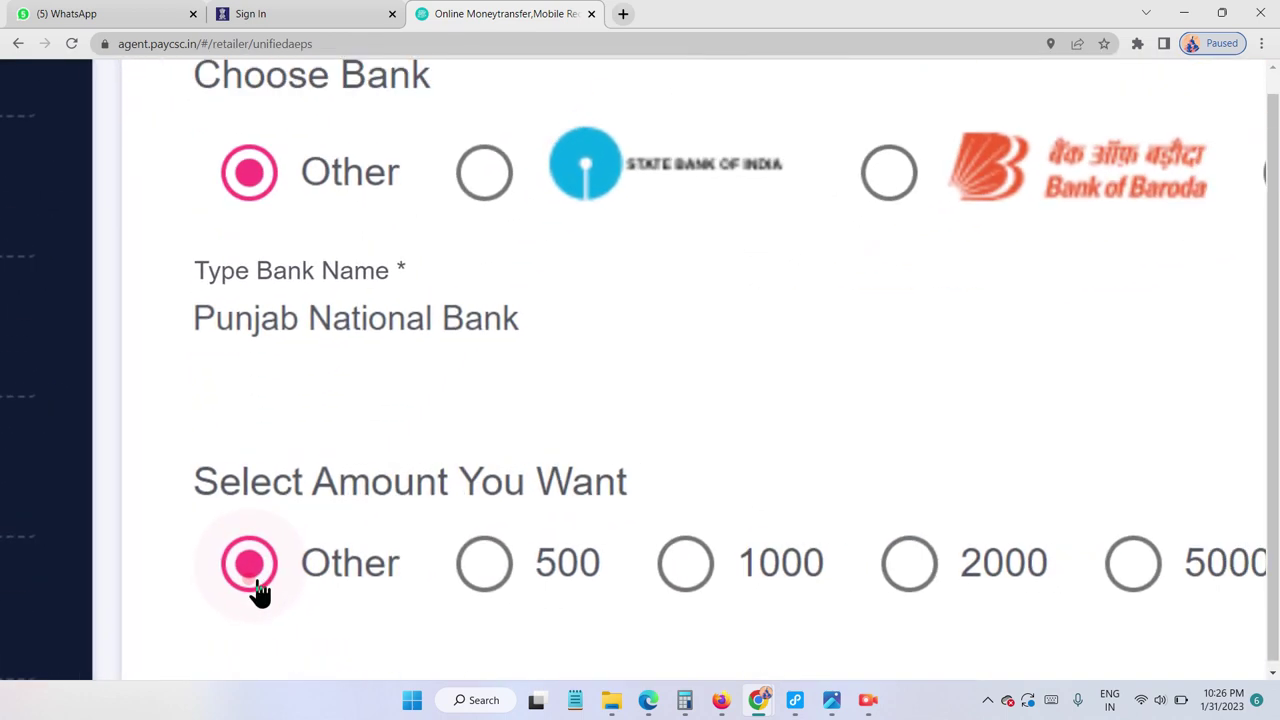
scroll(262, 593, "down", 3)
left_click(310, 626)
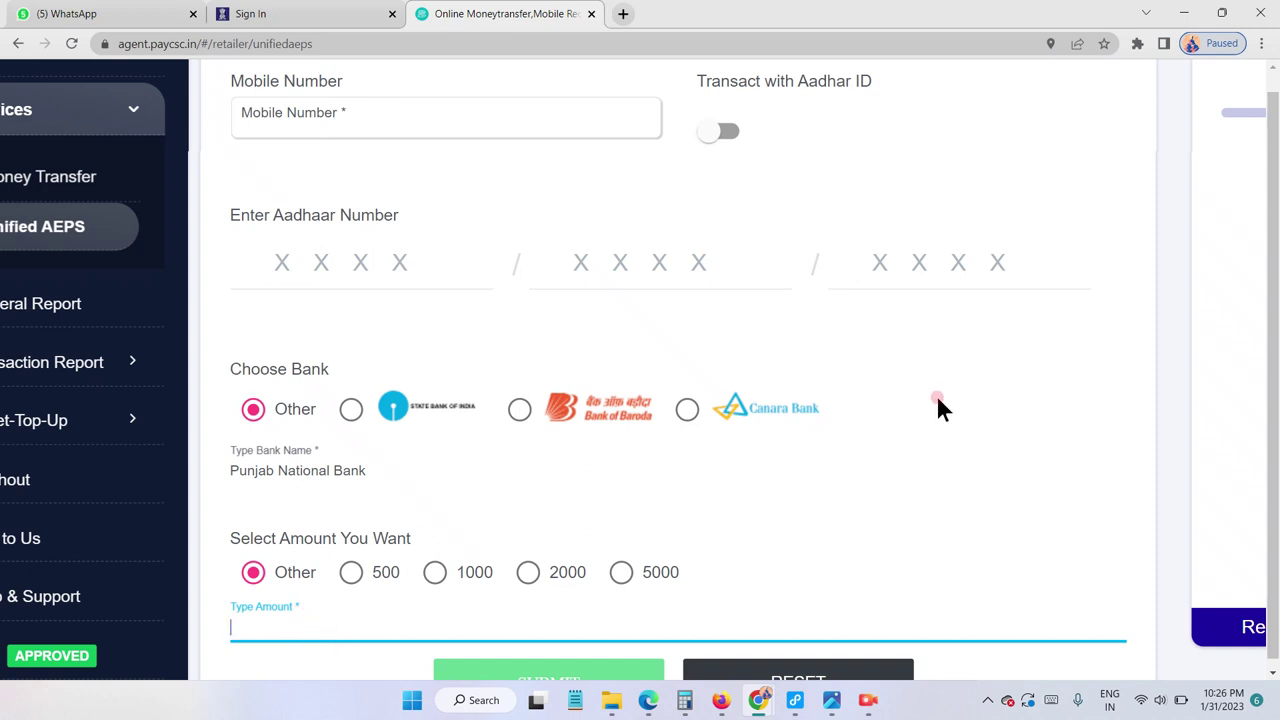
scroll(937, 405, "down", 3)
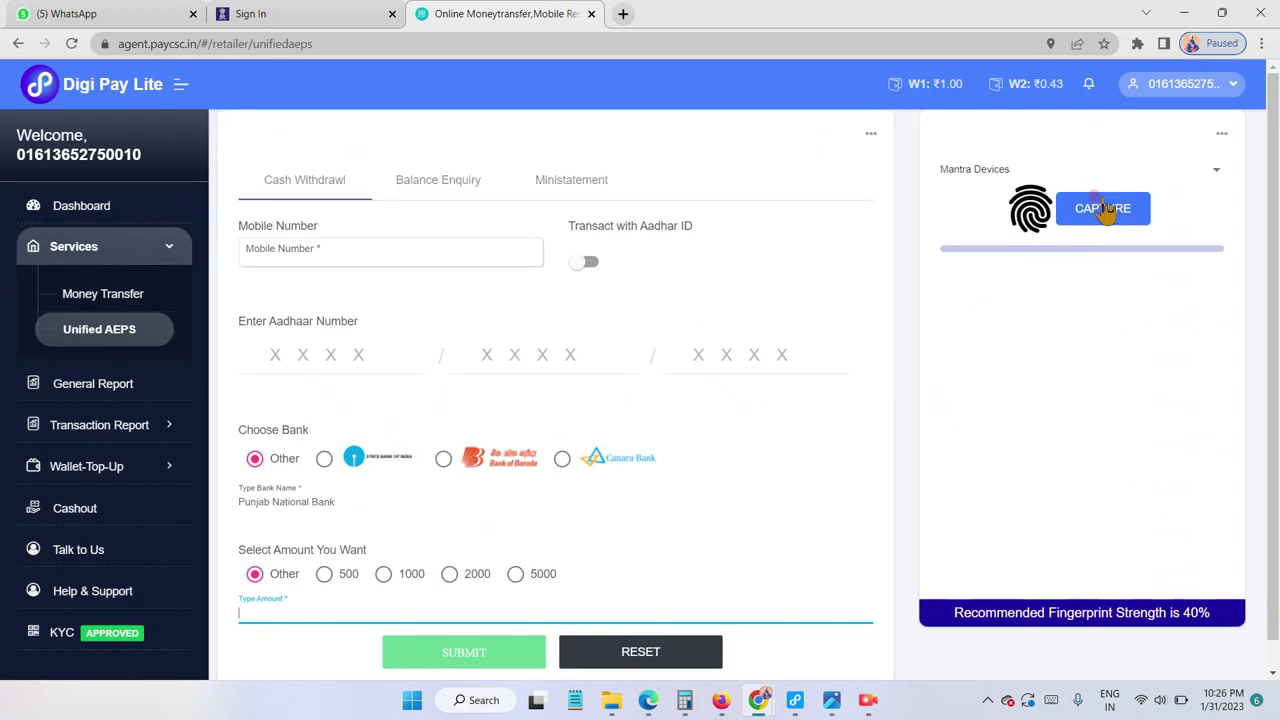
Examine the fingerprint capture section and its list of supported biometric devices.
scroll(1100, 210, "up", 3)
scroll(1100, 218, "down", 3)
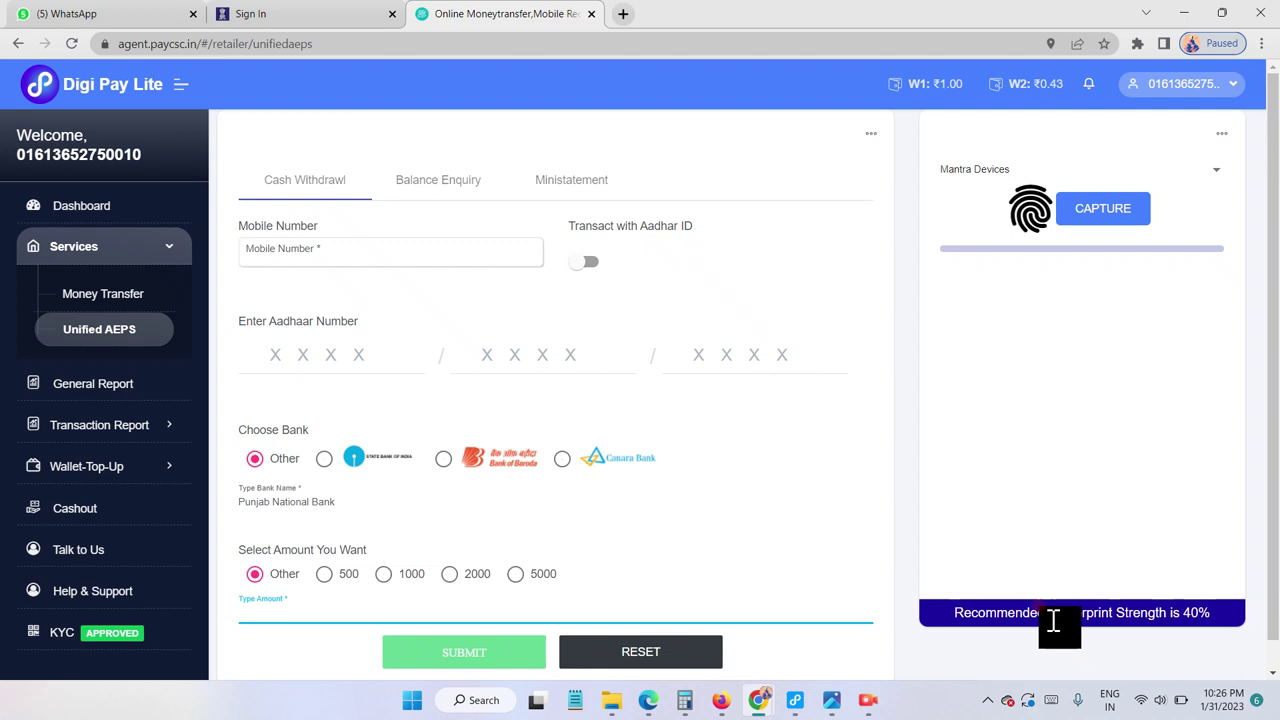
left_click(1149, 173)
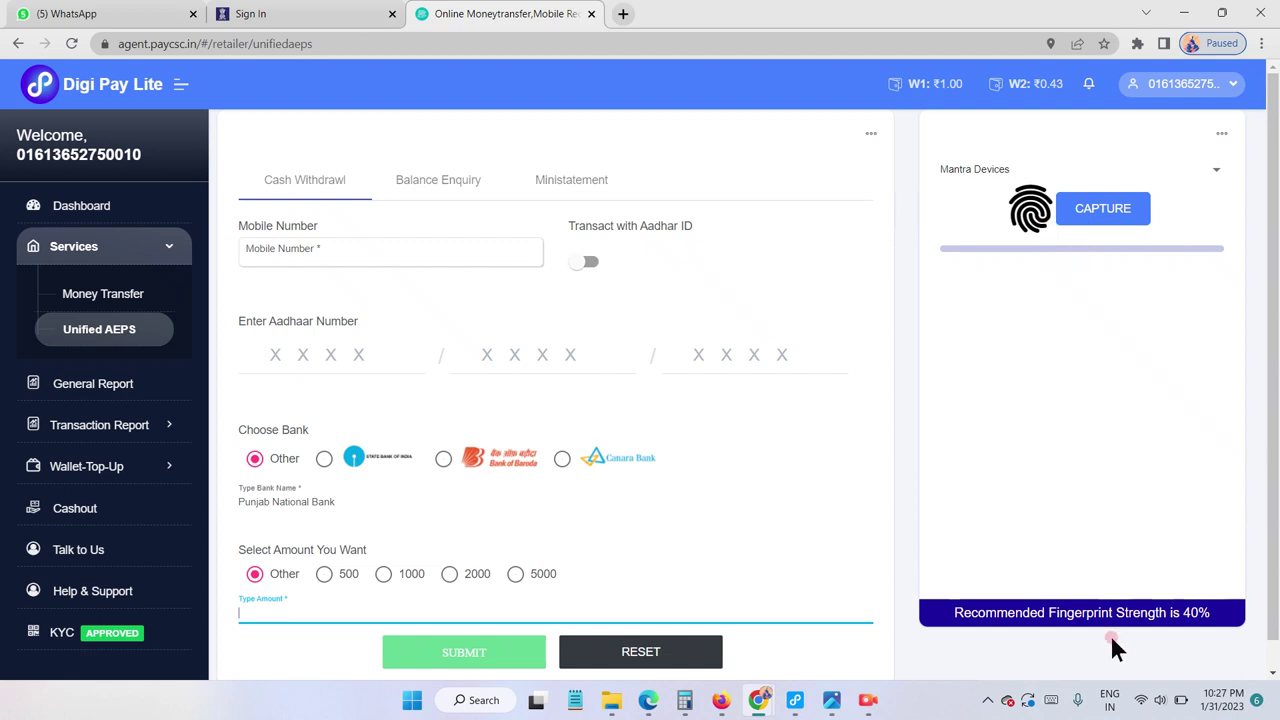
scroll(1097, 608, "up", 5)
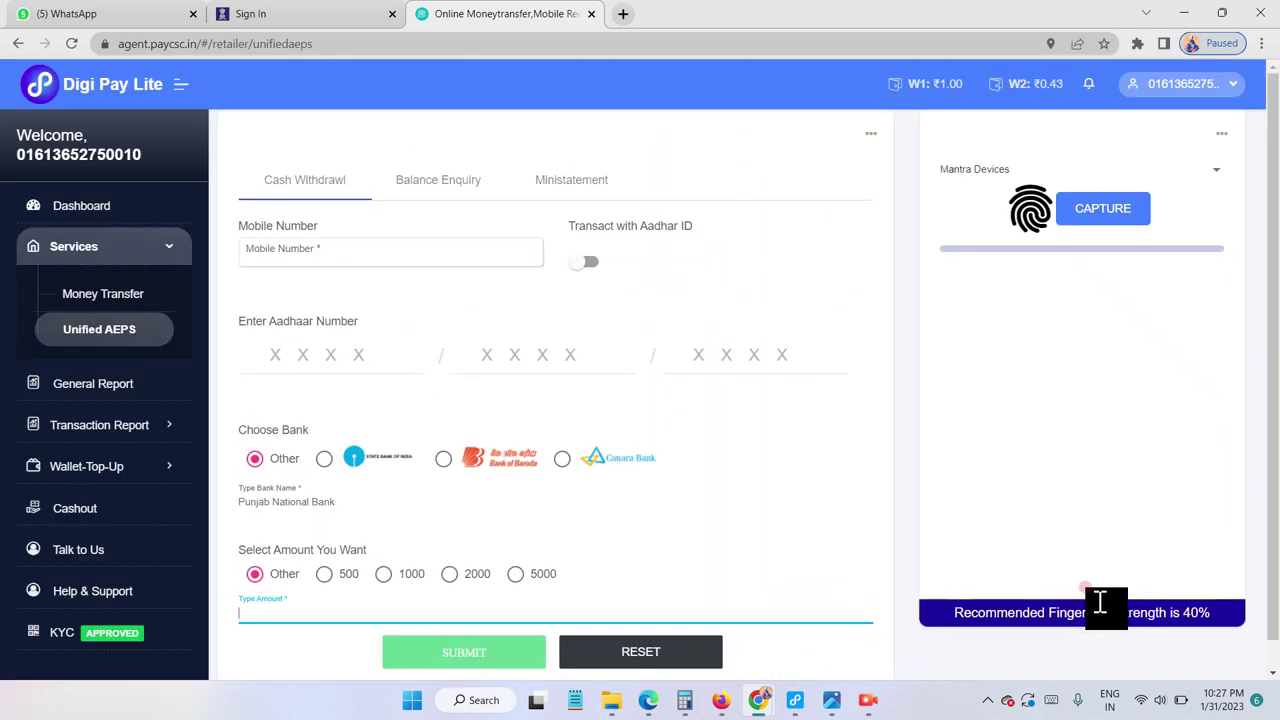
left_click(1109, 223)
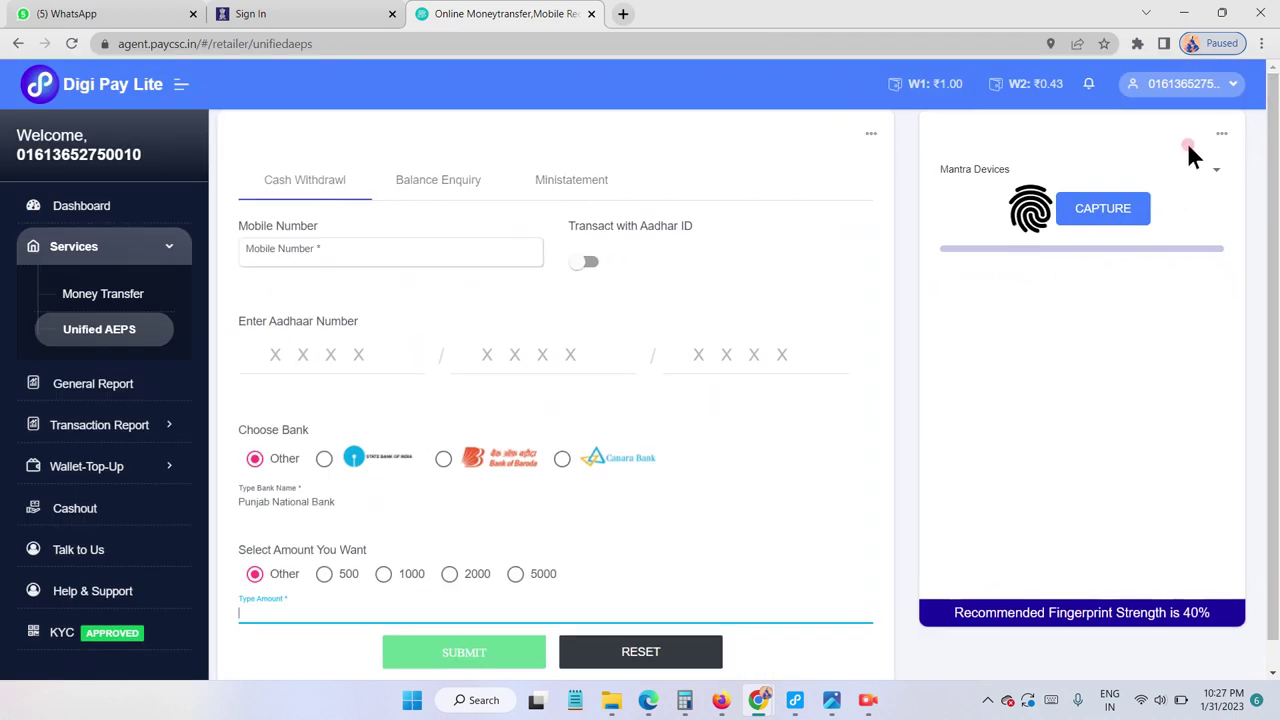
left_click(1175, 190)
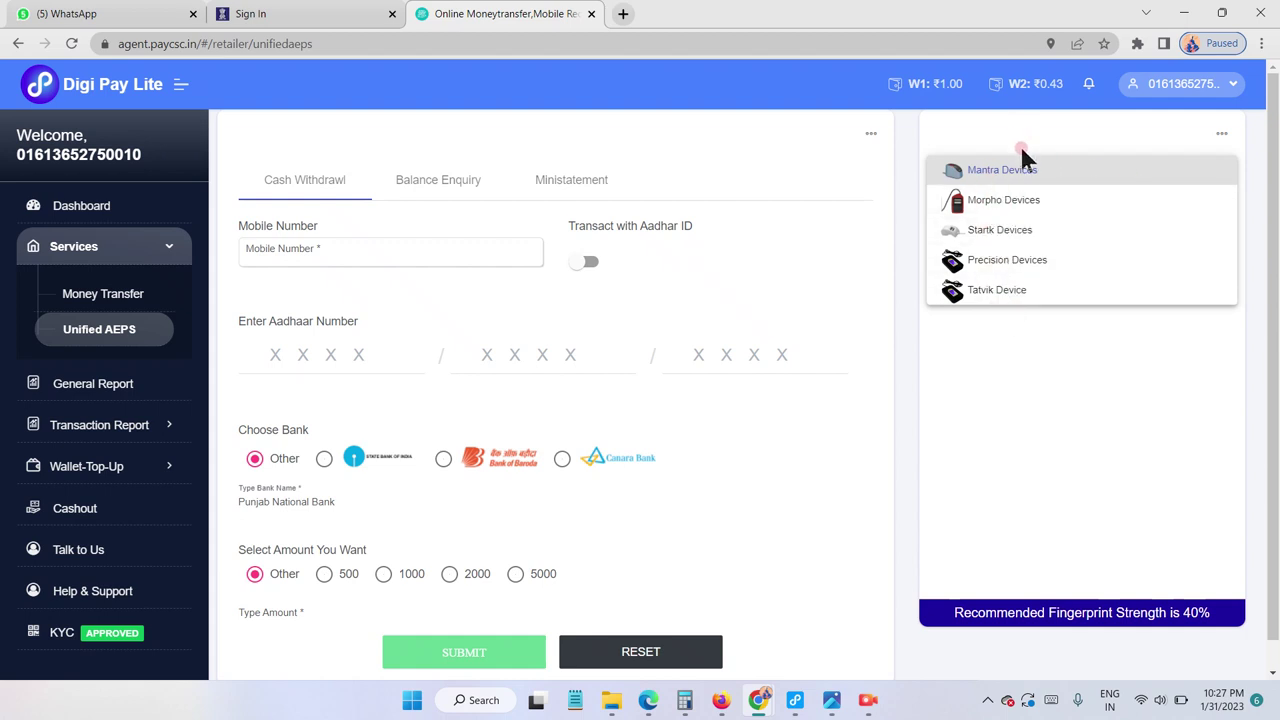
scroll(1023, 177, "up", 5)
scroll(1023, 177, "up", 4)
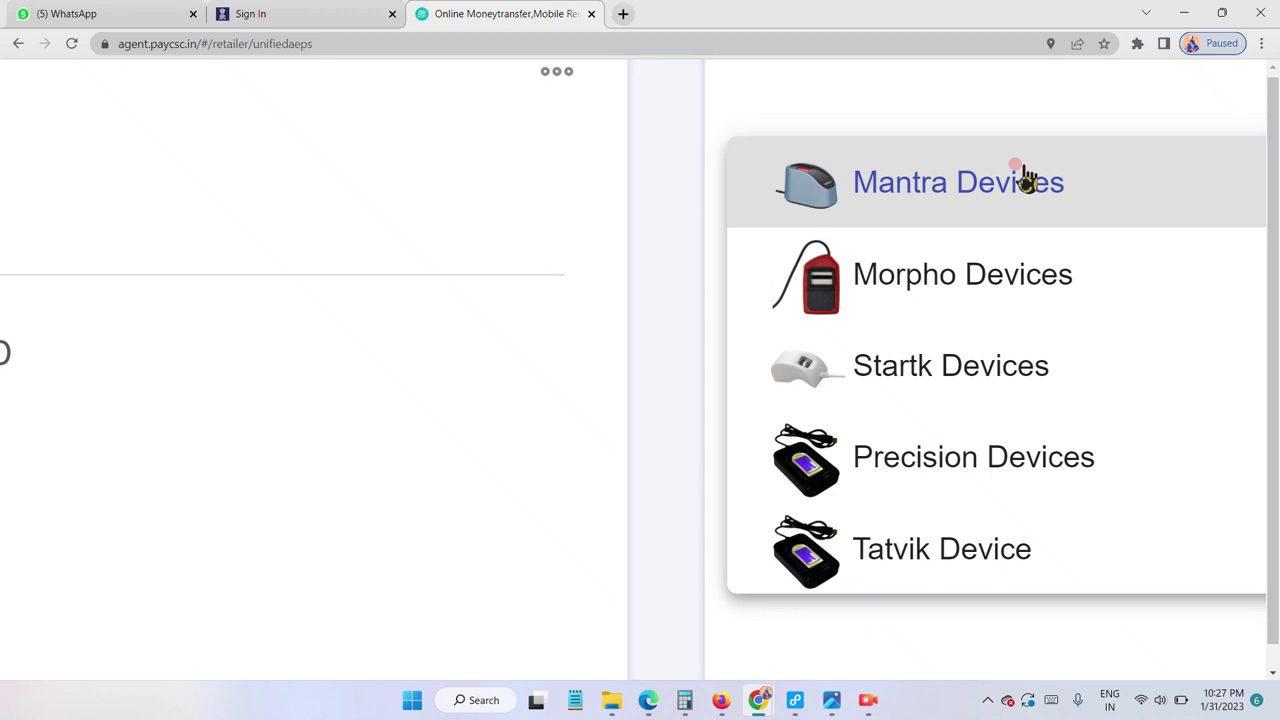
scroll(1023, 177, "down", 4)
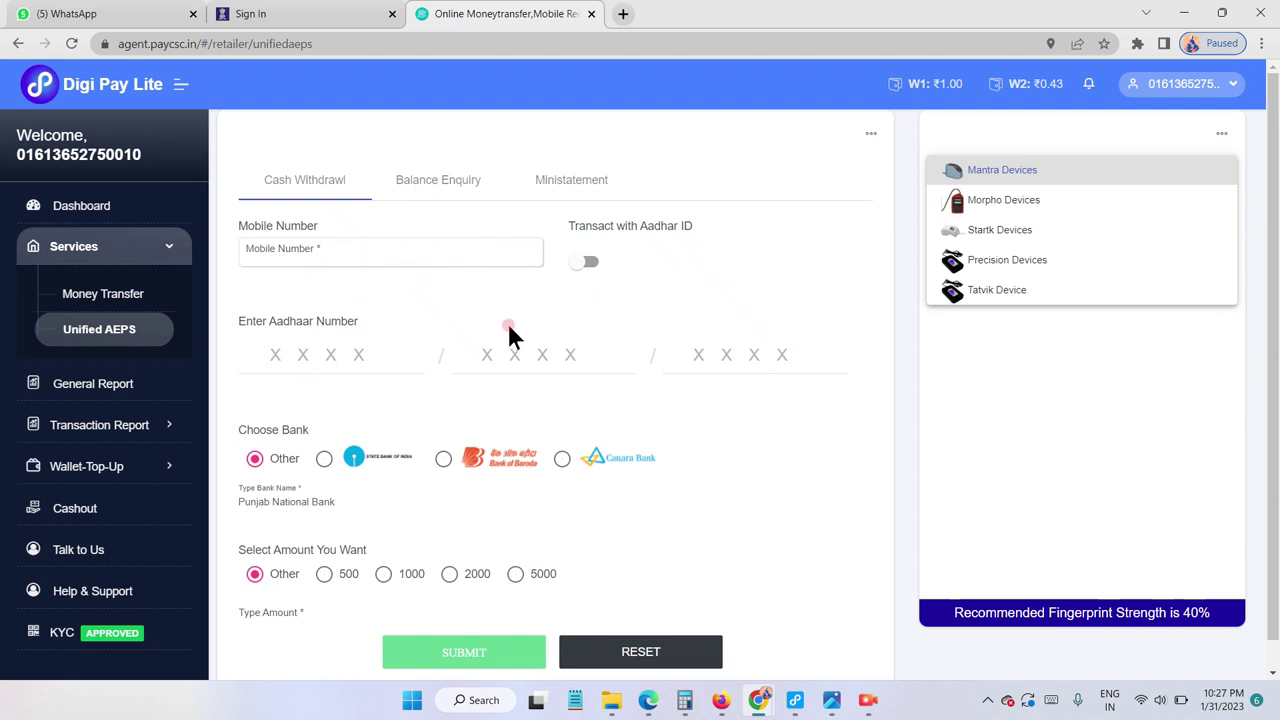
Replace the bank under Other on the cash withdrawal form with Bank of India, searching the list for "bank".
left_click(253, 458)
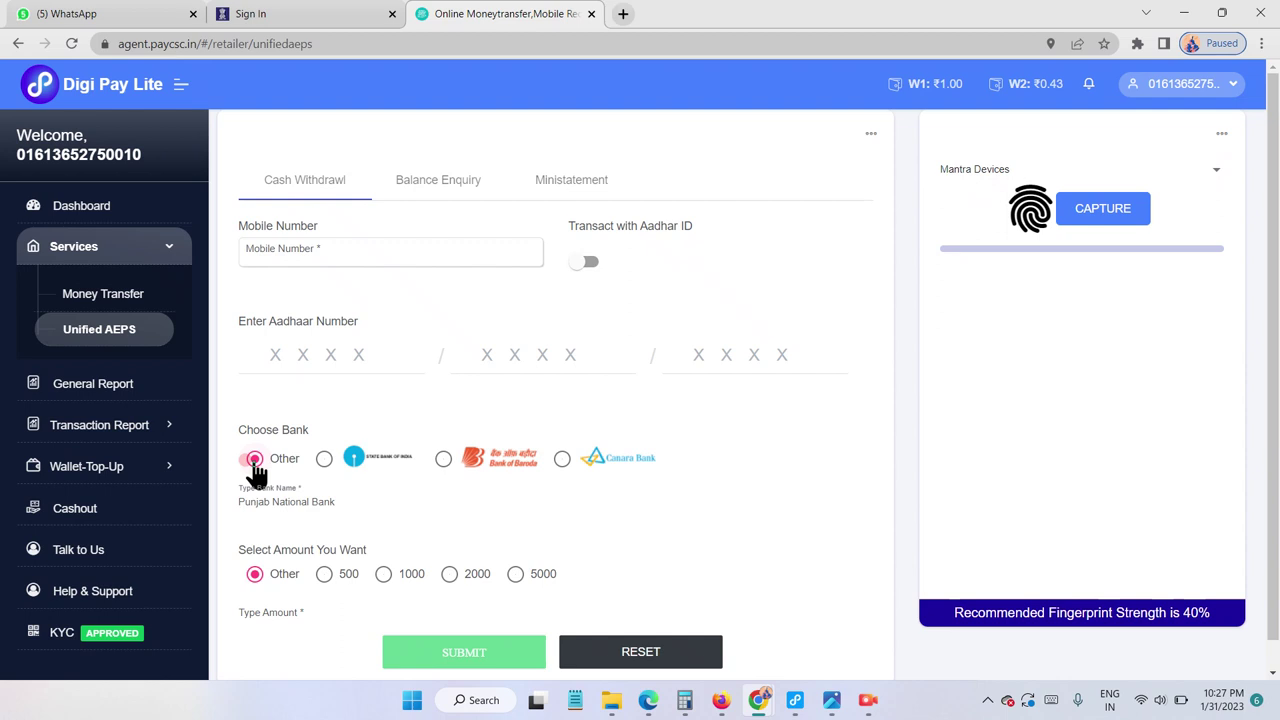
left_click(300, 510)
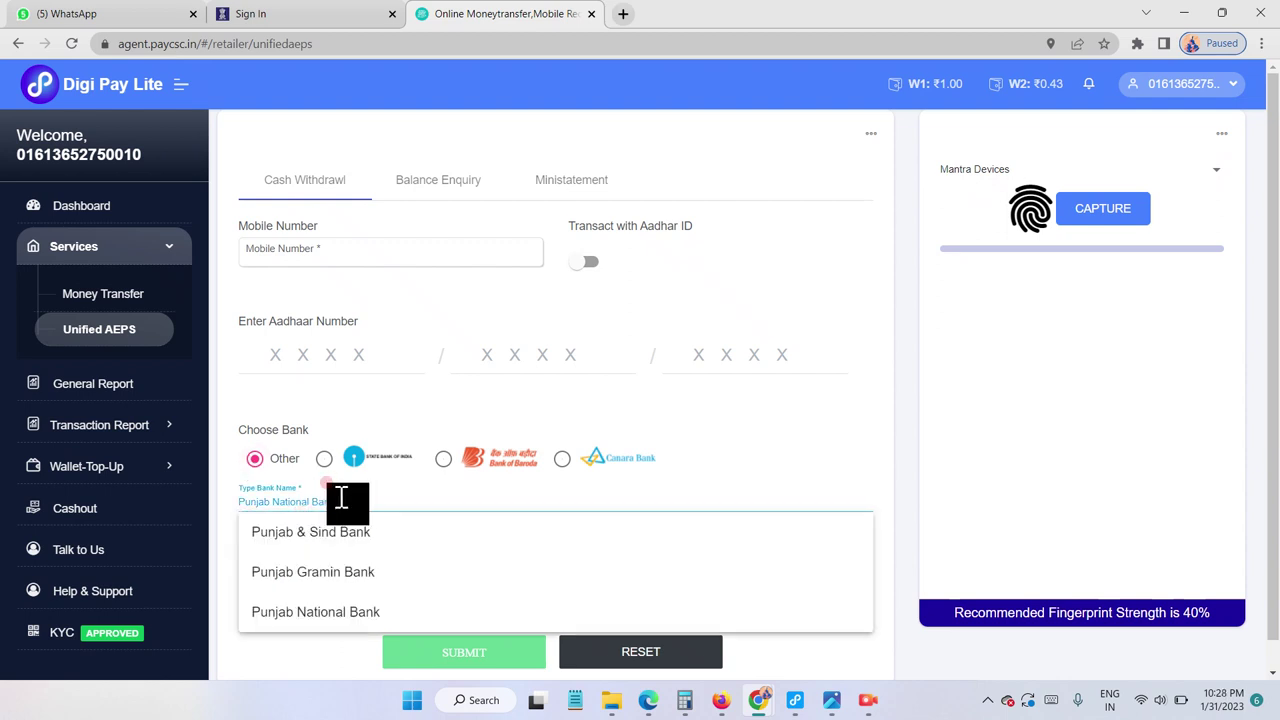
key("ctrl+a")
type("ban")
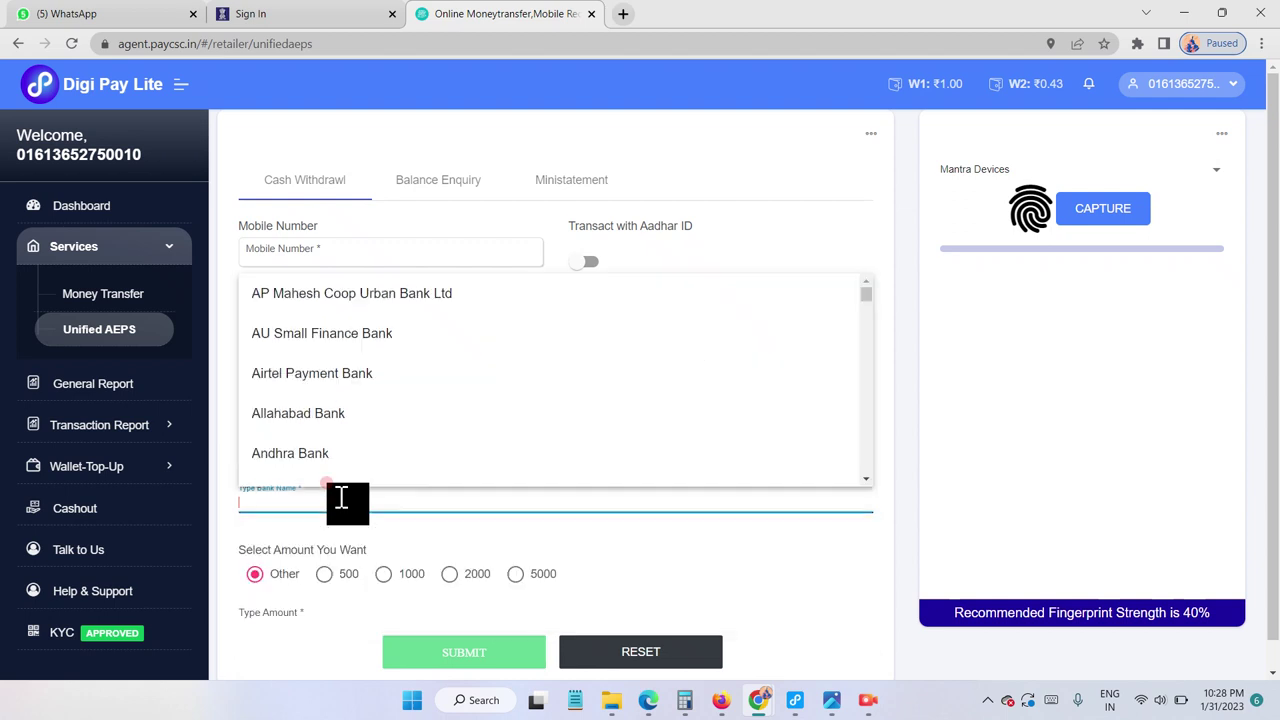
type("k")
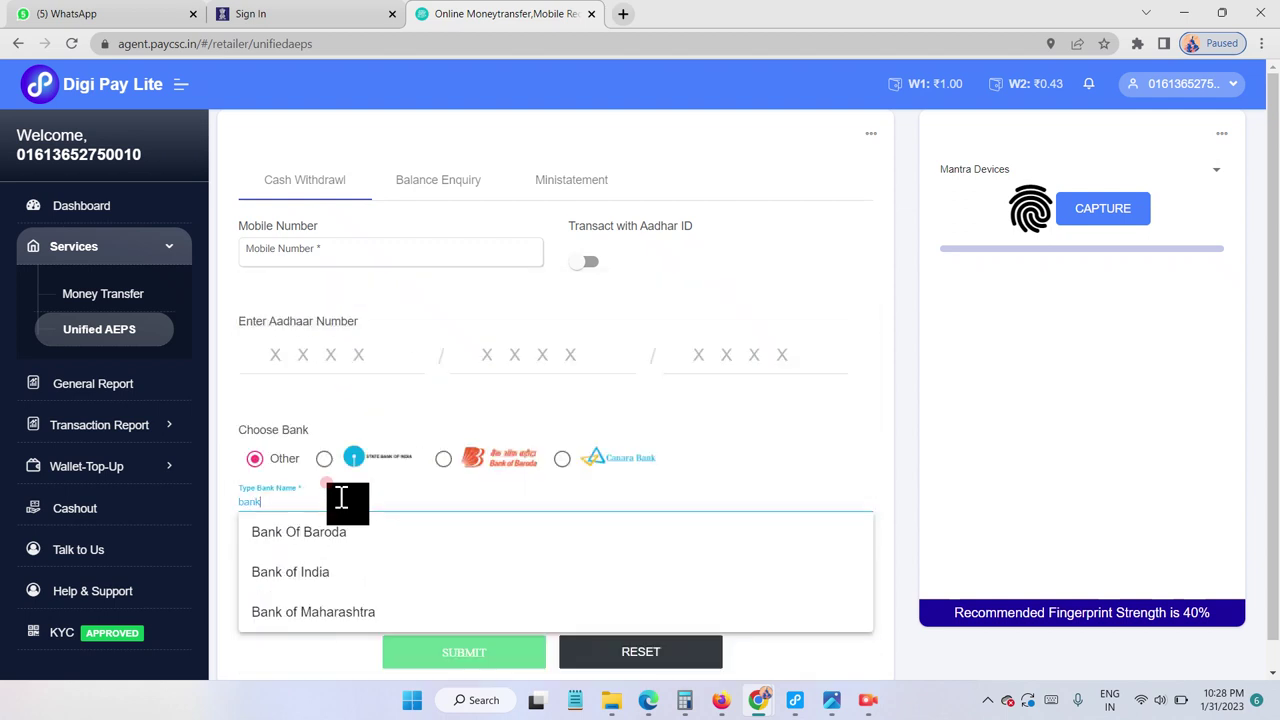
left_click(311, 572)
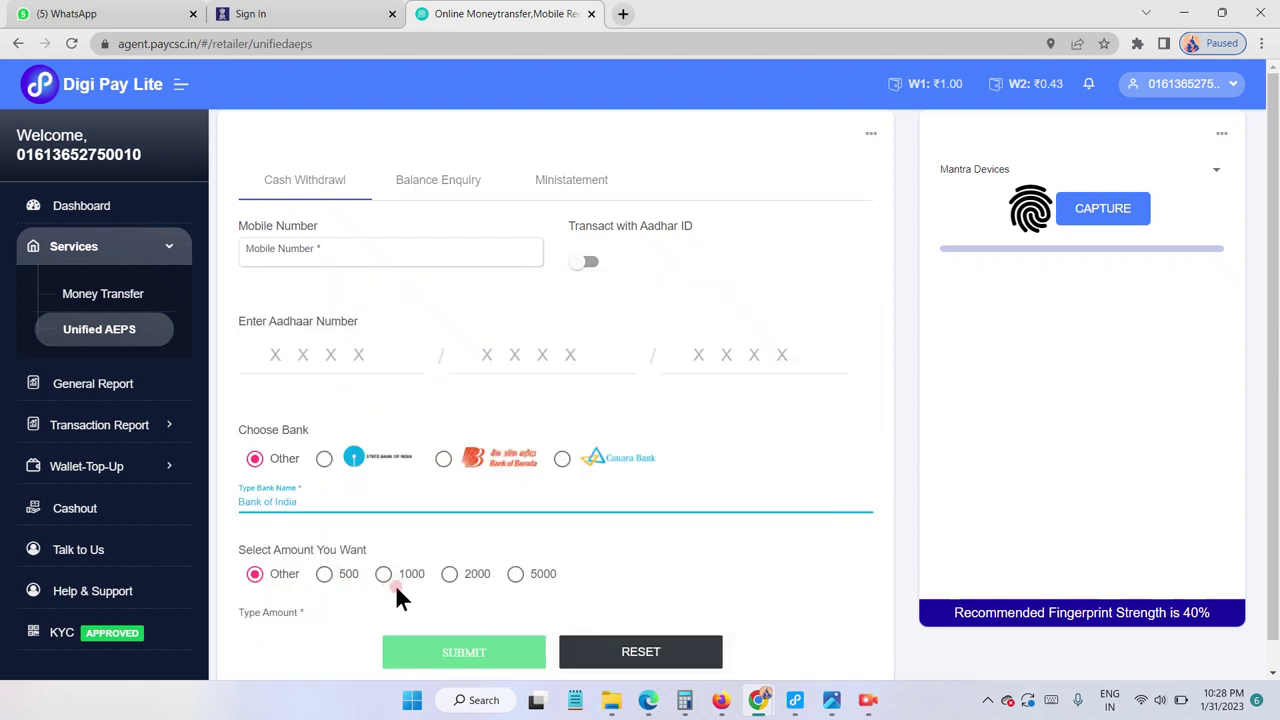
Set the custom withdrawal amount under Other to 10000.
left_click(266, 618)
left_click(256, 578)
left_click(268, 606)
type("10000")
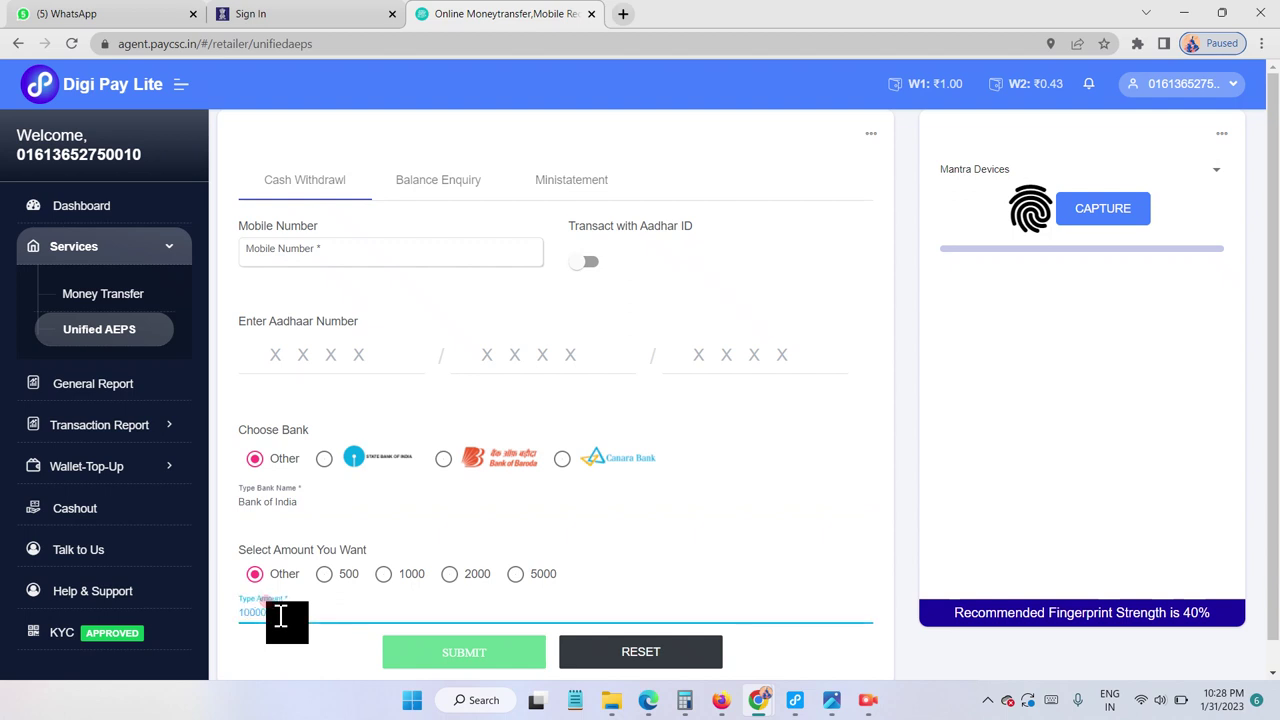
left_click(860, 439)
left_click(458, 652)
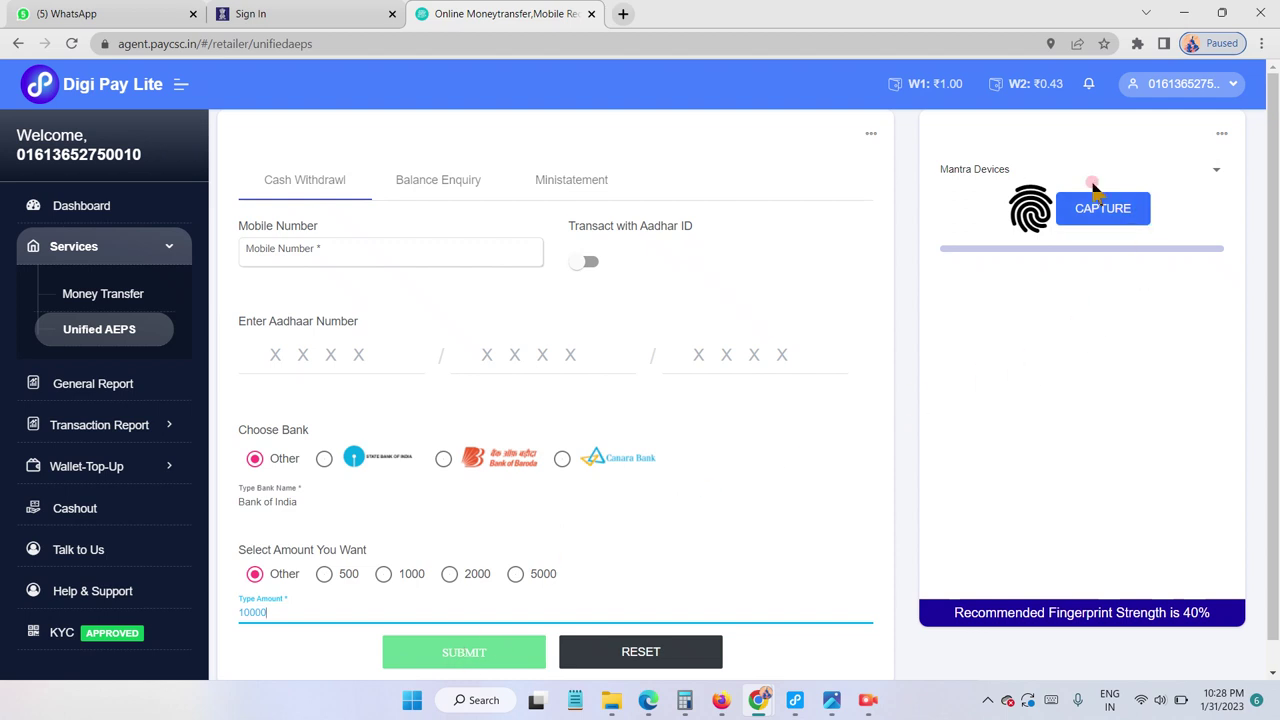
Choose Morpho Devices as the fingerprint capture device.
left_click(967, 168)
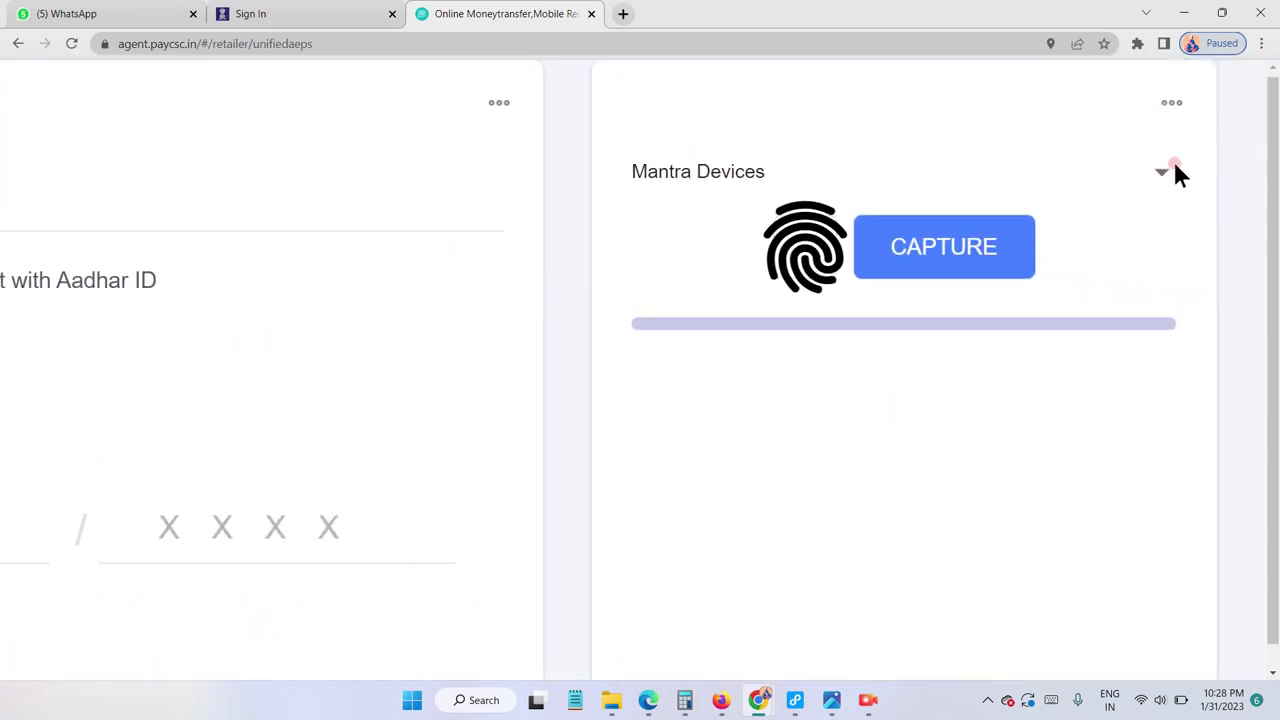
left_click(1186, 170)
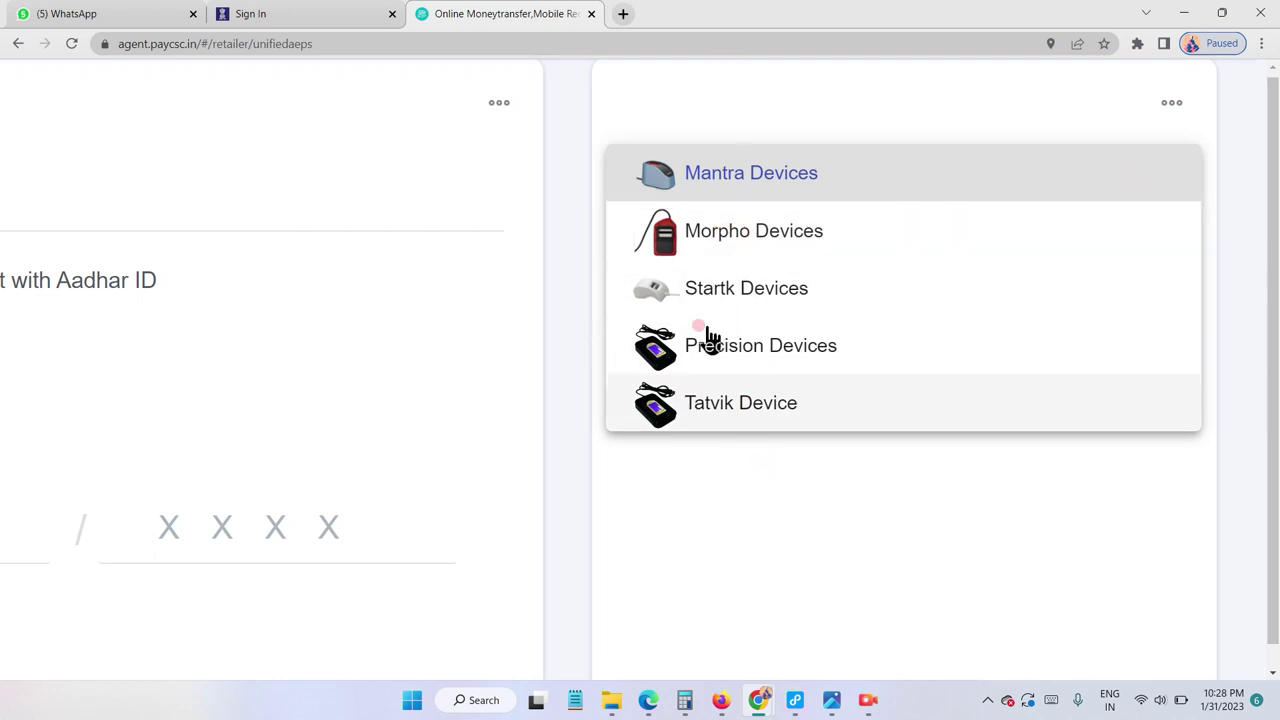
left_click(716, 231)
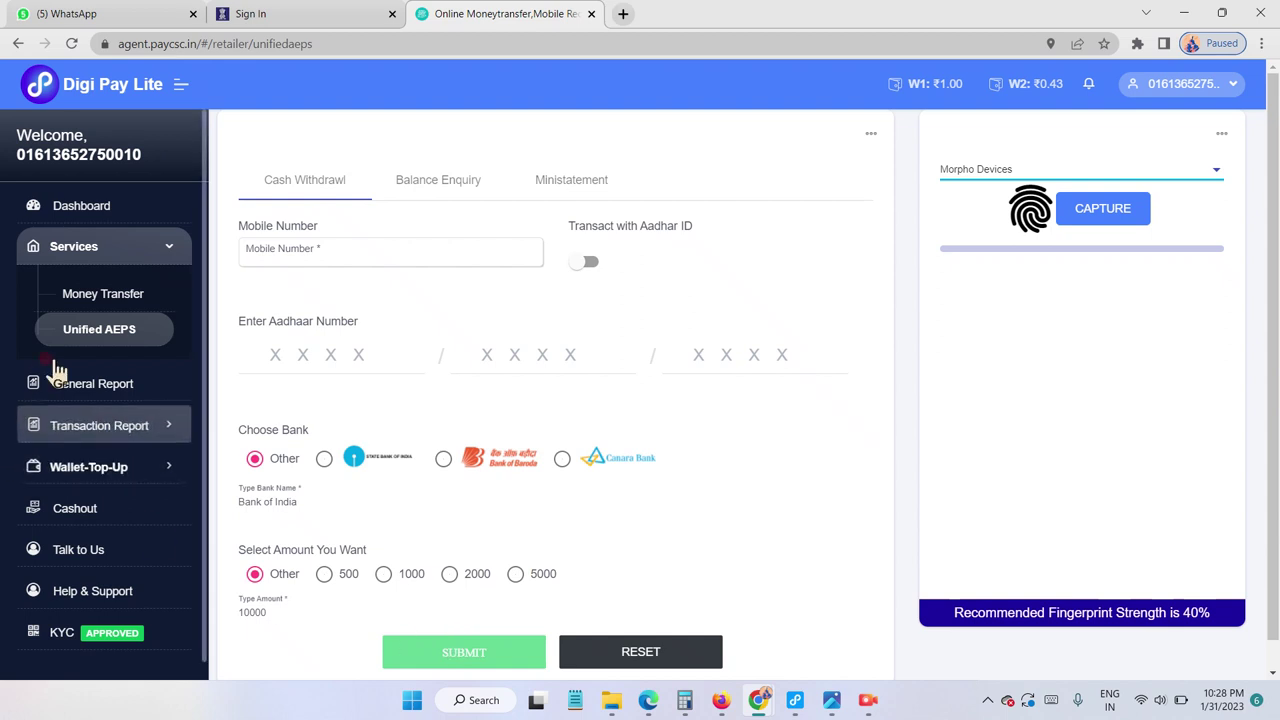
Open the Money Transfer service and look at the sender's mobile number field.
left_click(122, 300)
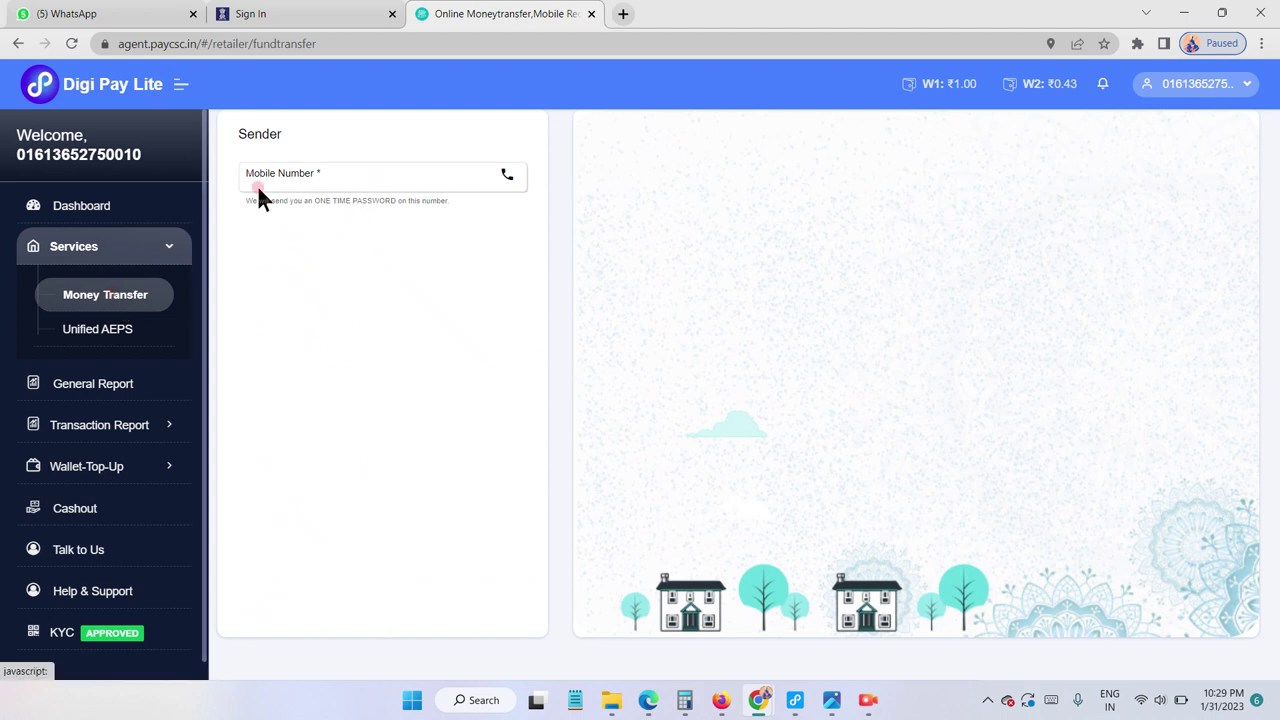
left_click(366, 176)
scroll(371, 177, "up", 5)
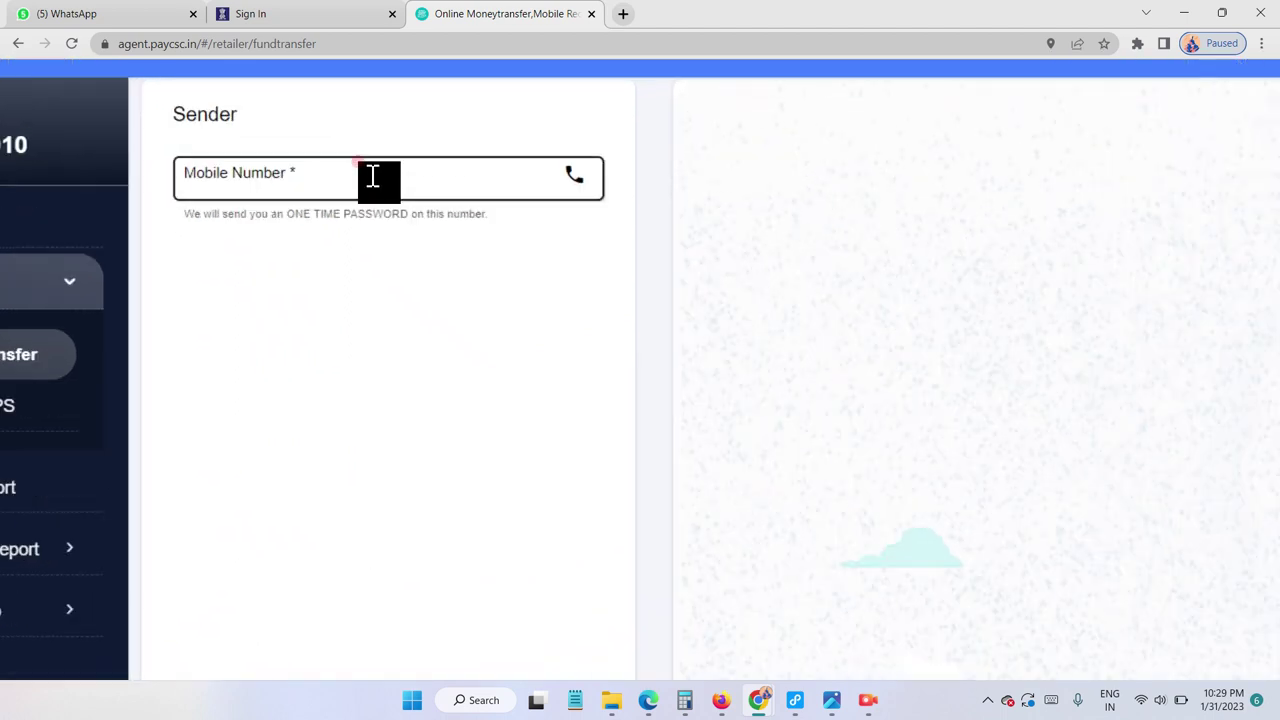
scroll(371, 177, "down", 5)
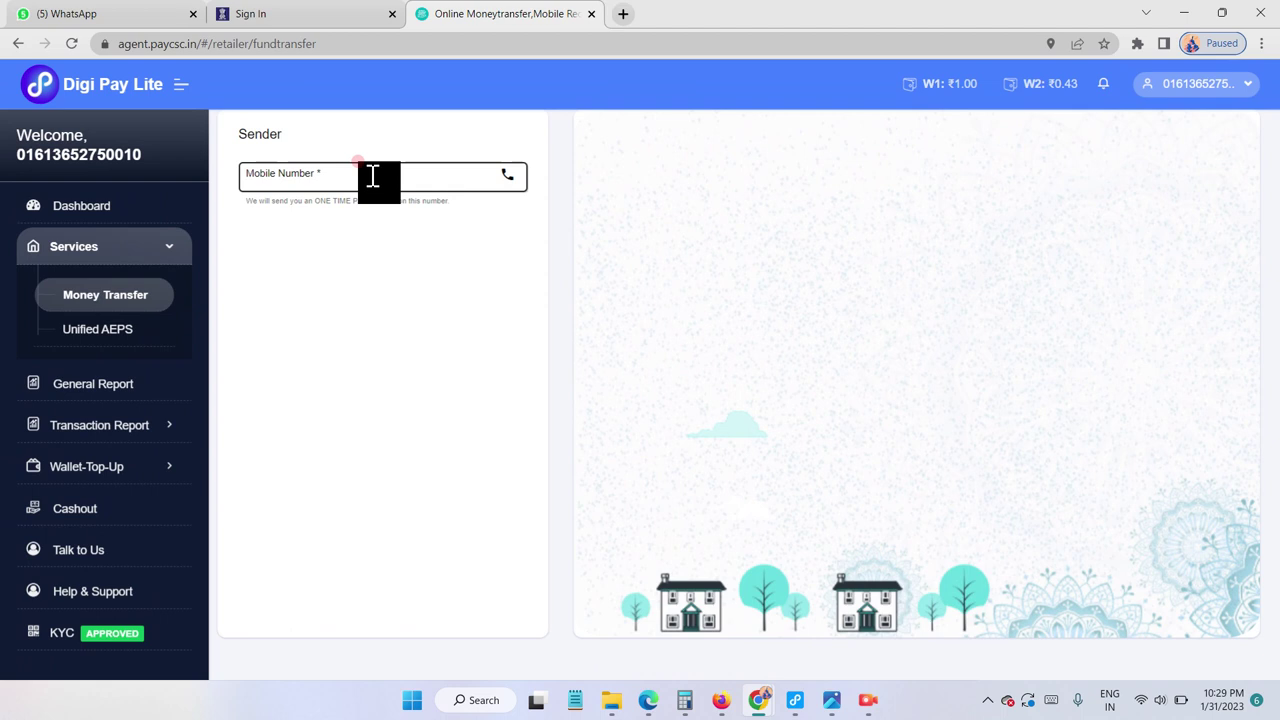
Open the General Report page and examine its report type choices and the W2 wallet in the header.
left_click(94, 390)
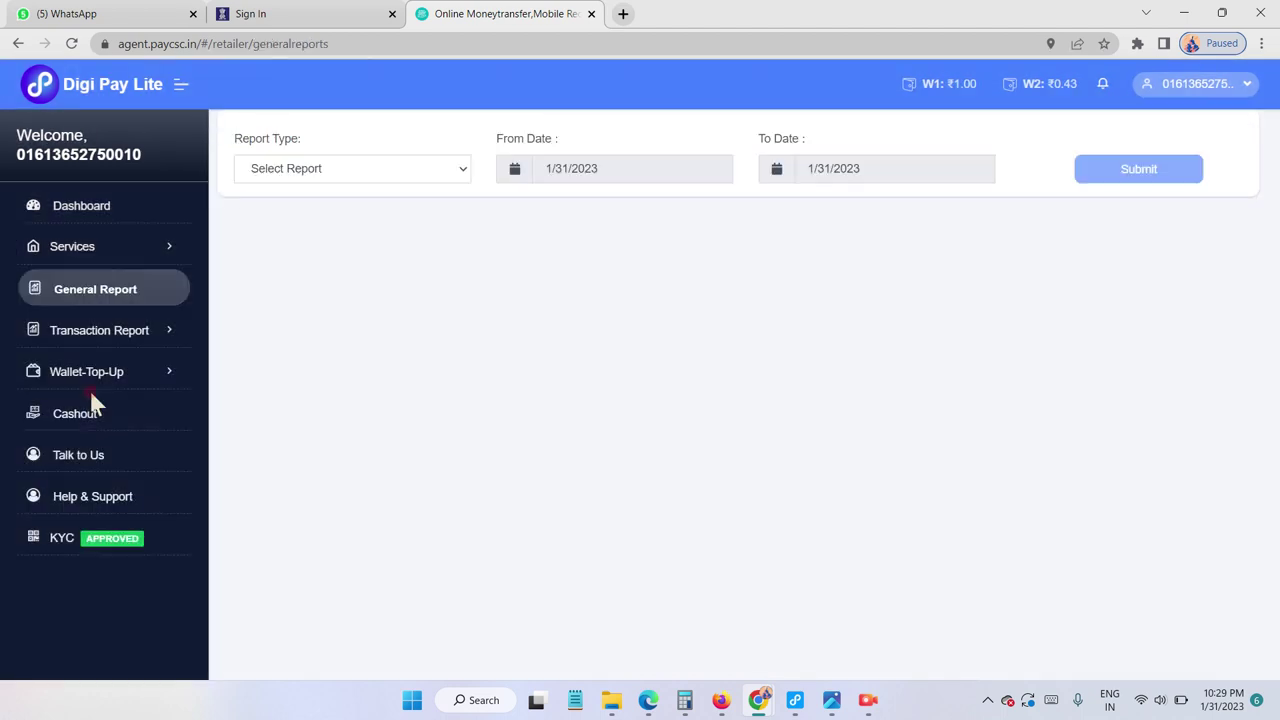
left_click(386, 166)
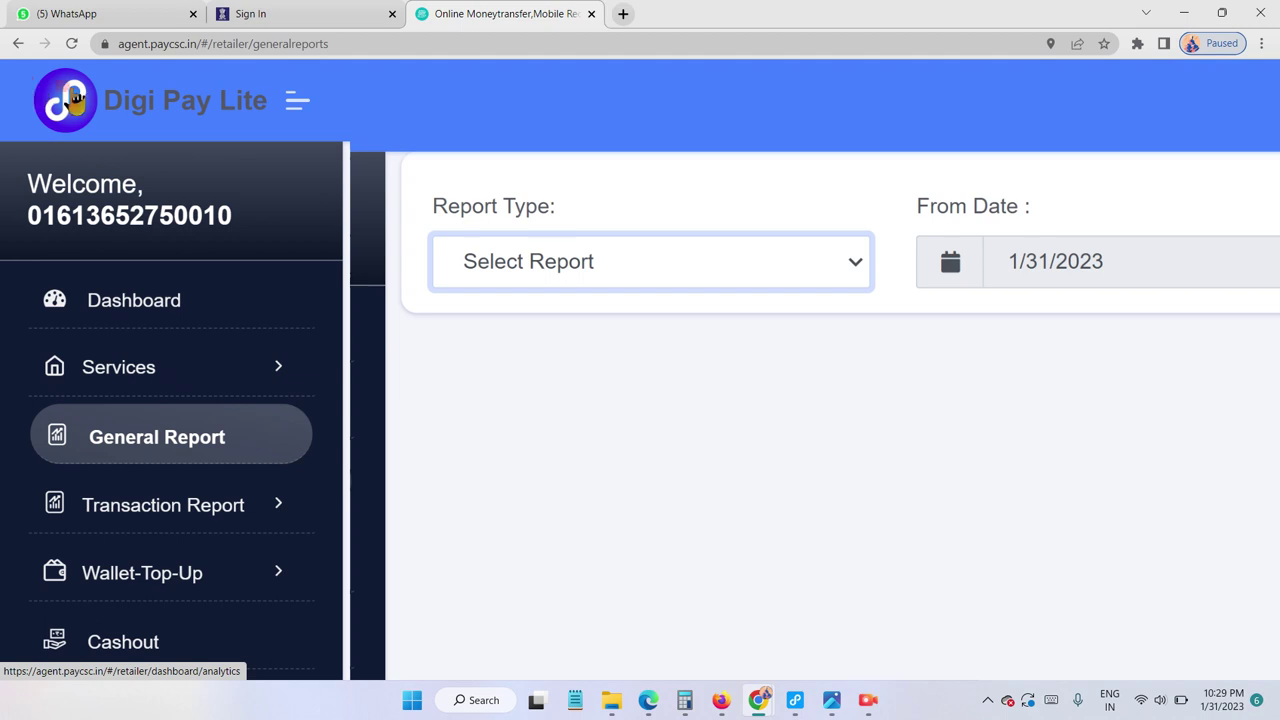
key("ctrl+minus")
key("ctrl+minus")
key("ctrl+minus")
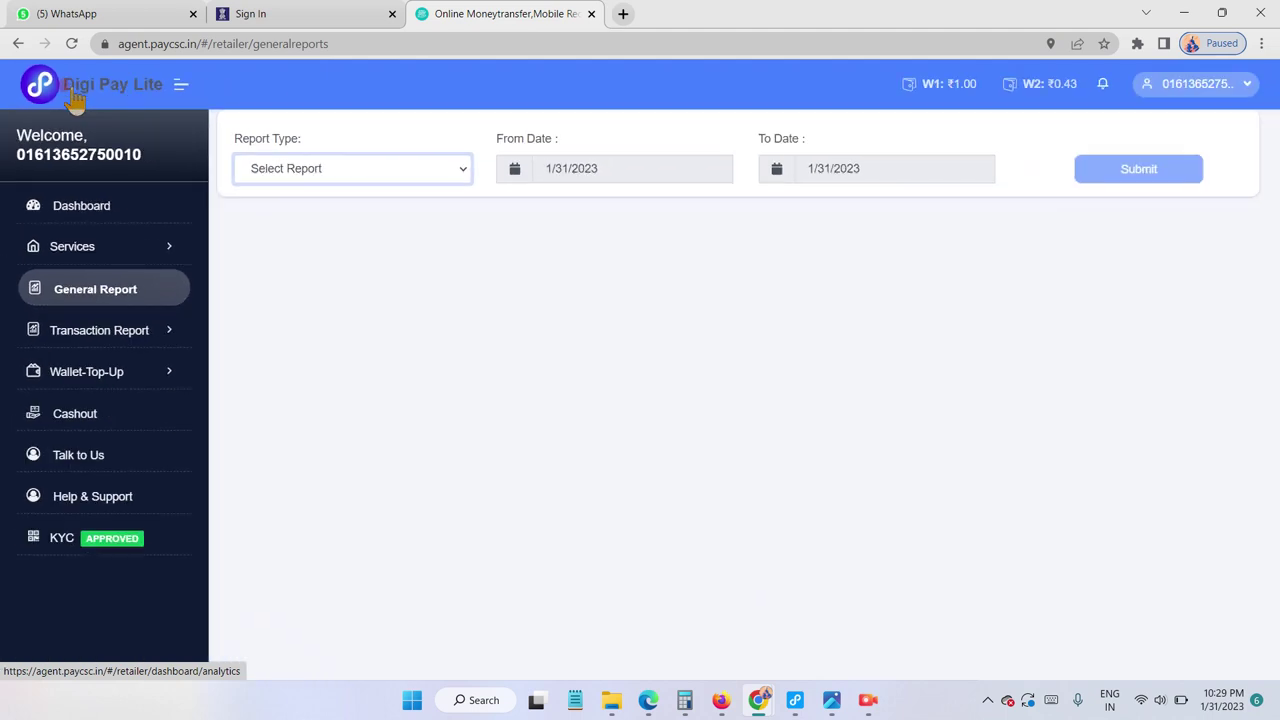
left_click(366, 168)
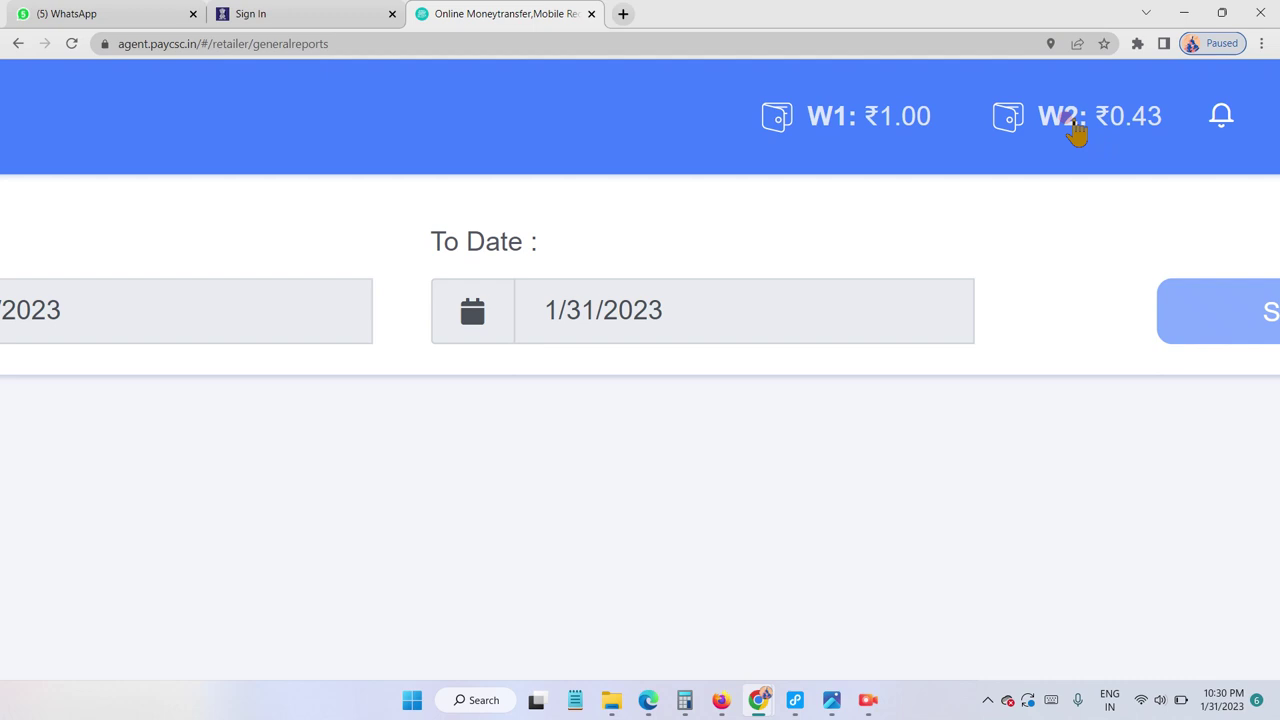
left_click(1088, 118)
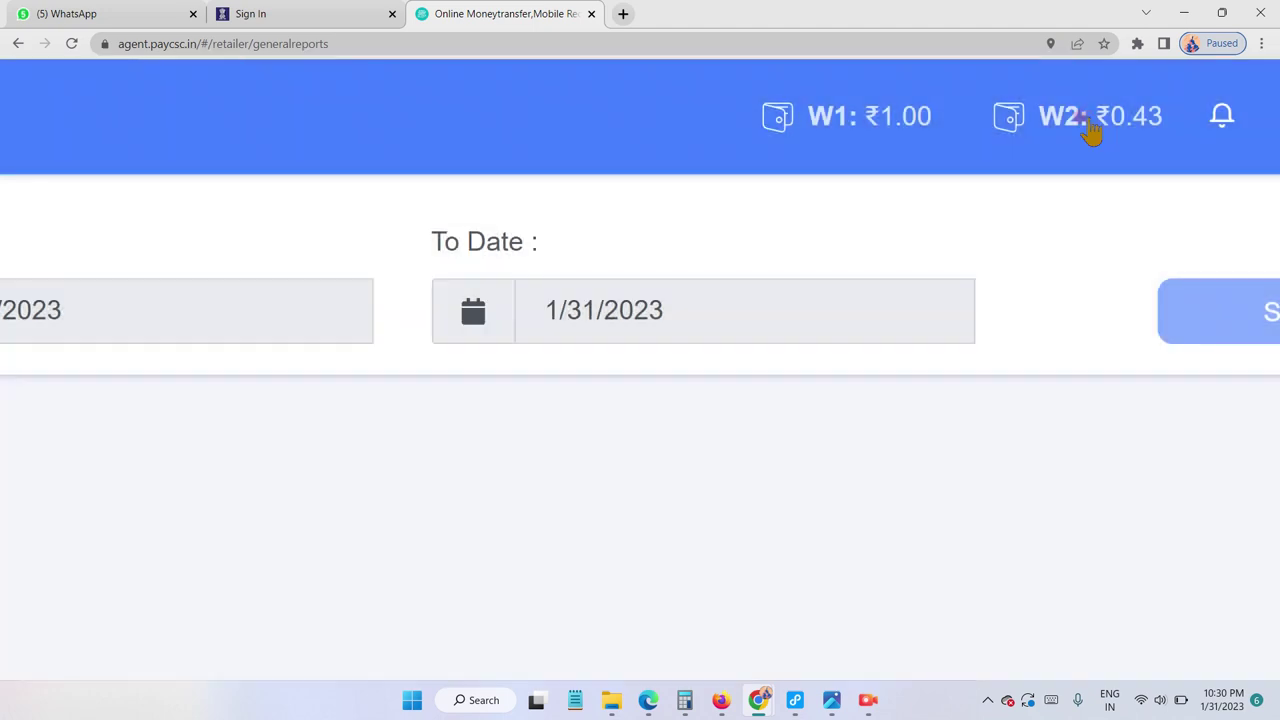
scroll(1090, 130, "down", 5)
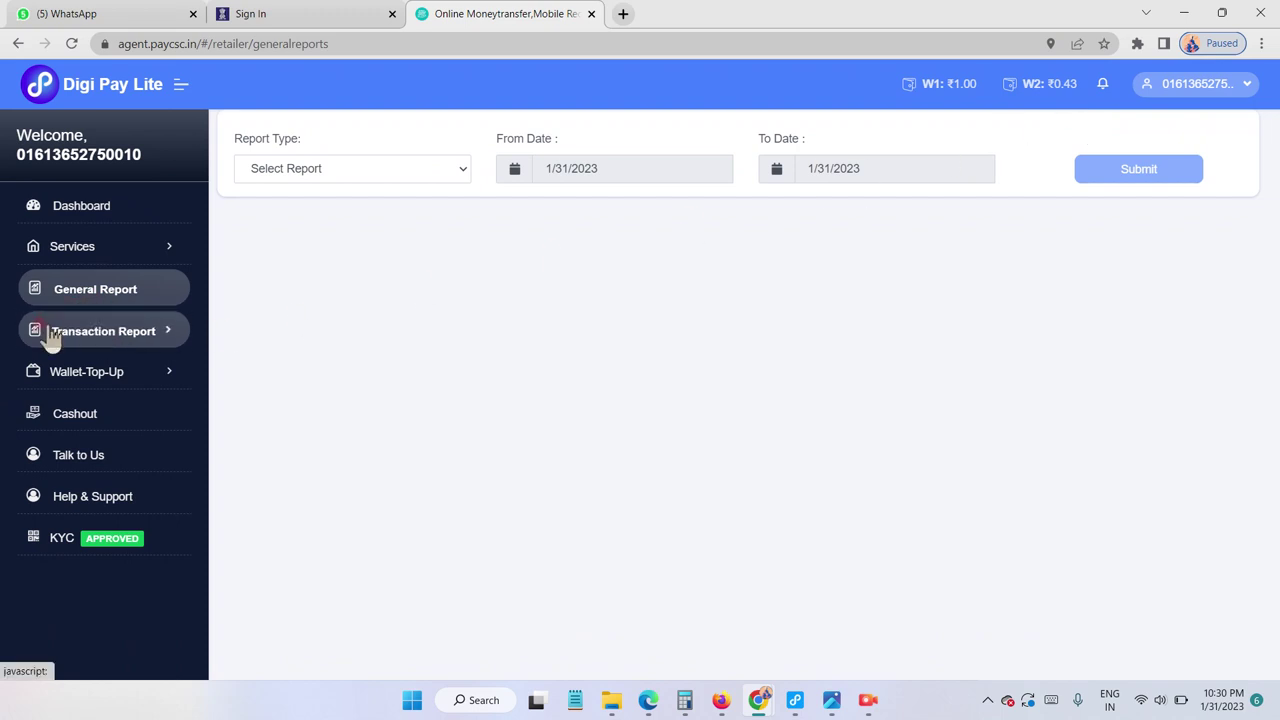
Expand the Transaction Report section and review the report categories it offers.
scroll(50, 338, "up", 5)
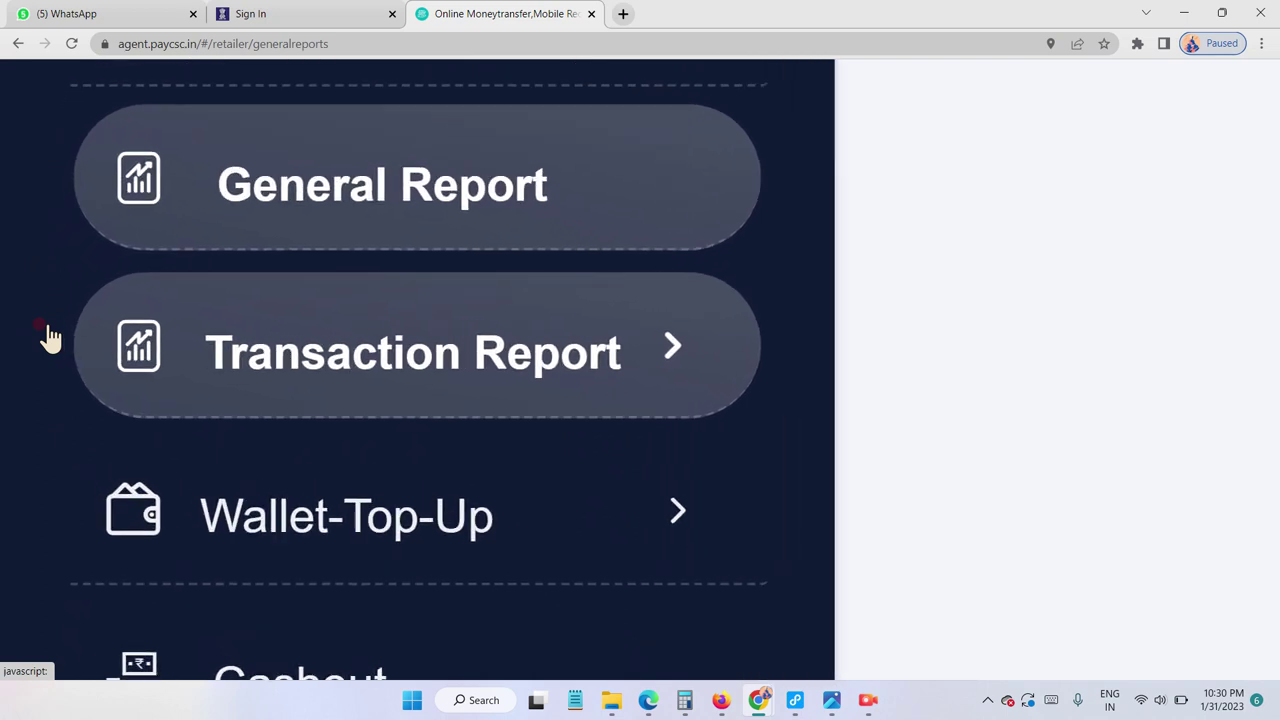
left_click(522, 370)
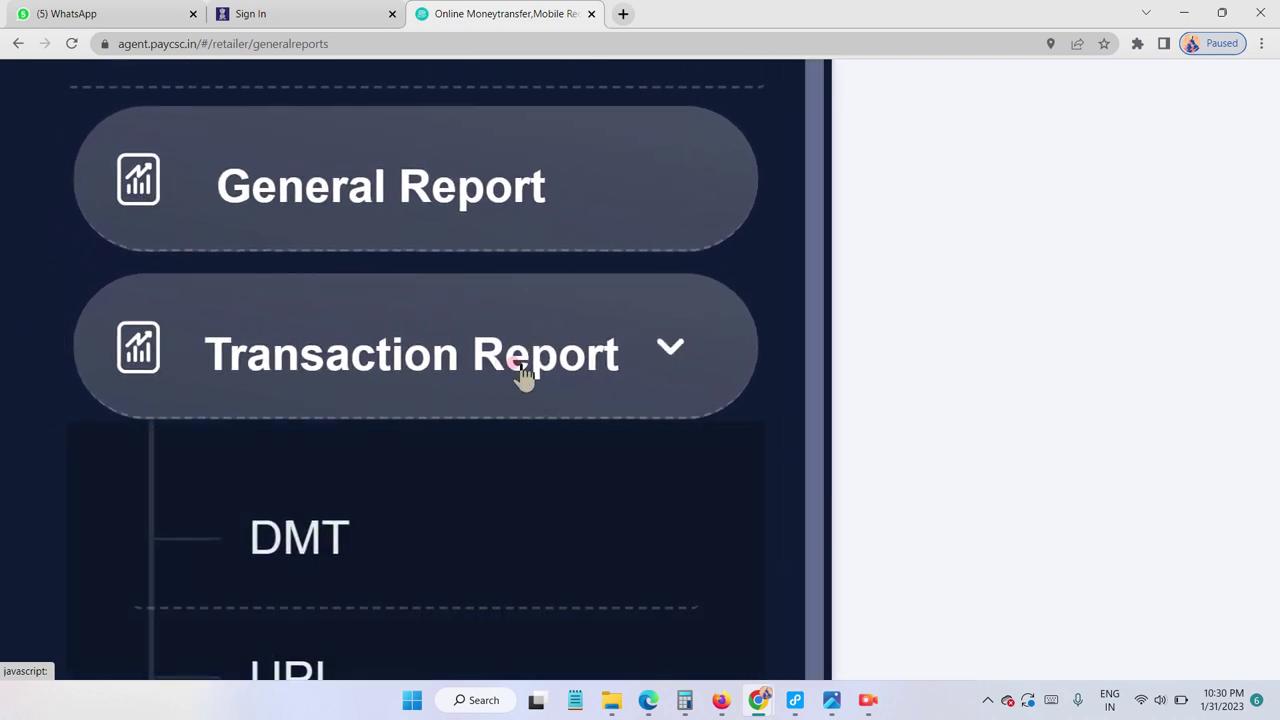
scroll(522, 372, "down", 5)
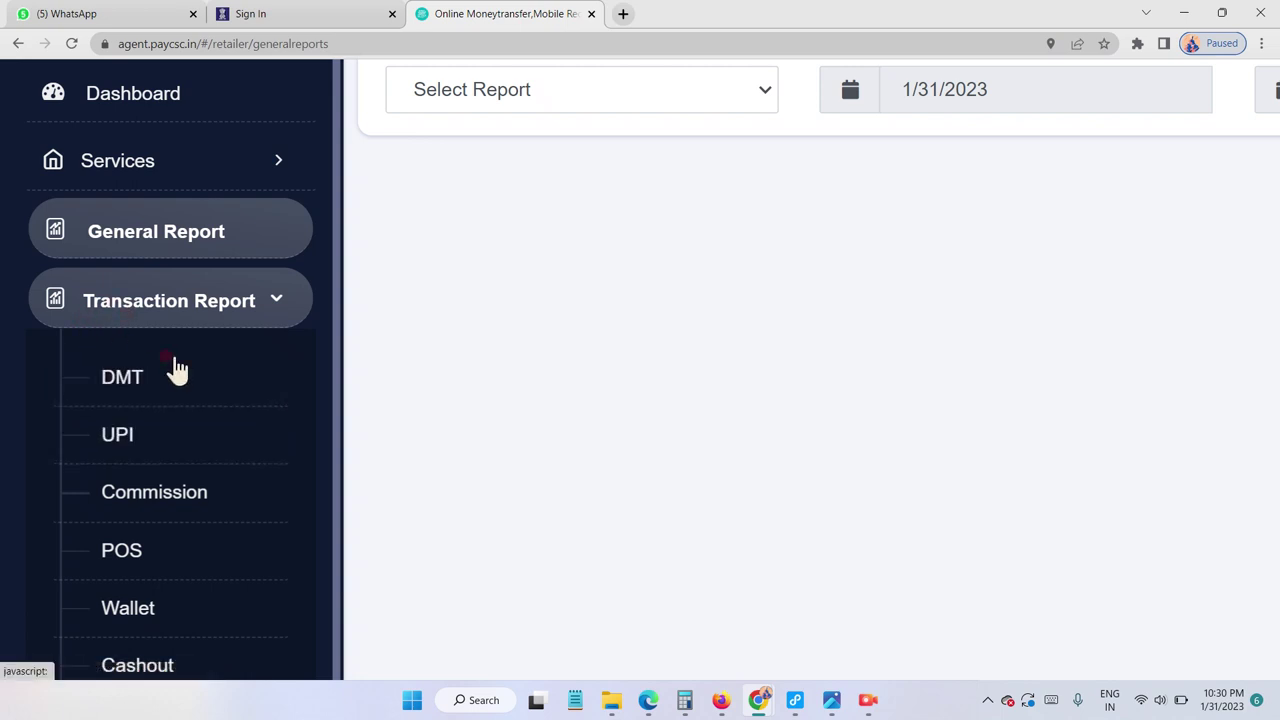
key("ctrl+minus")
key("ctrl+minus")
key("ctrl+minus")
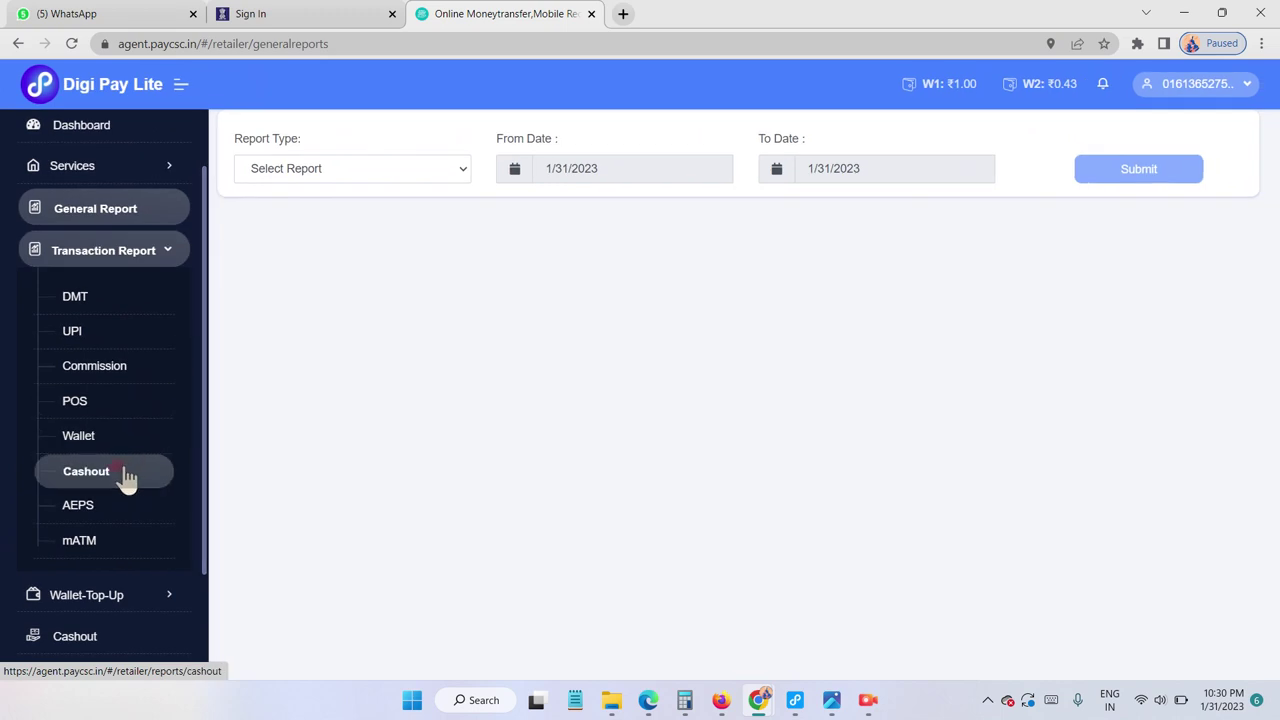
Open the Cashout transaction report to view its filters, and collapse the Transaction Report section.
left_click(125, 479)
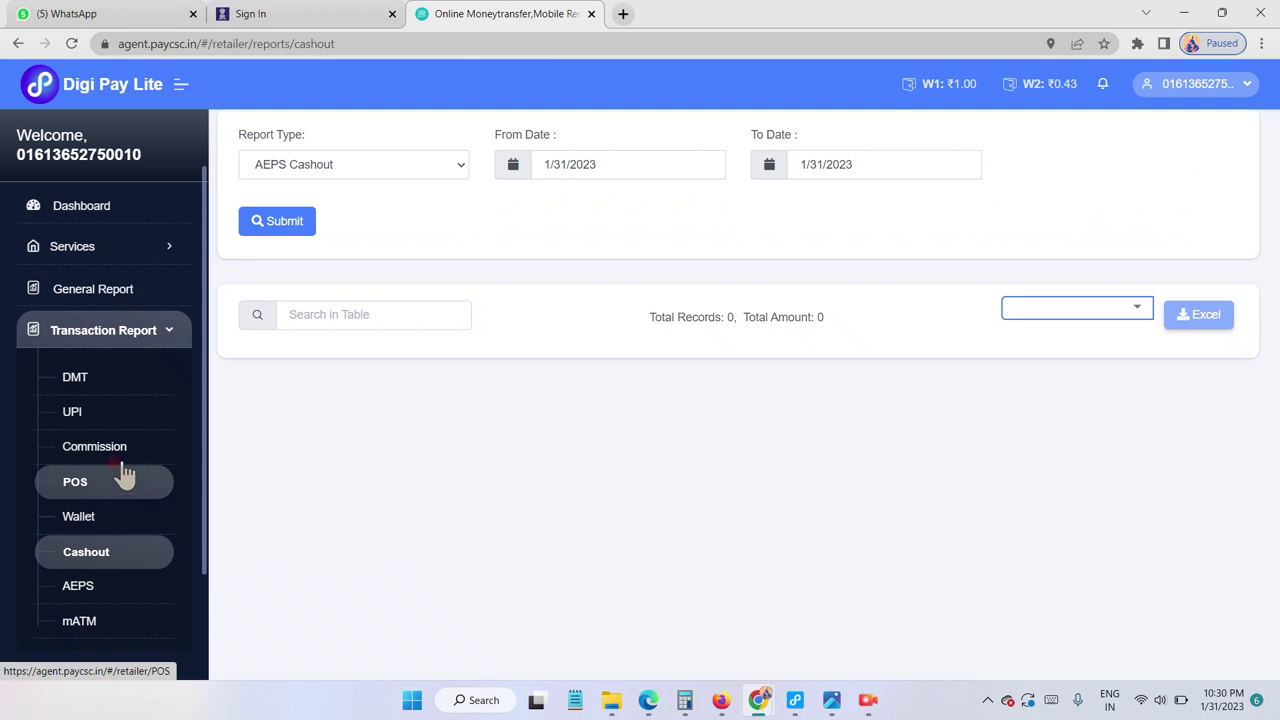
scroll(110, 343, "down", 1)
scroll(110, 336, "down", 1)
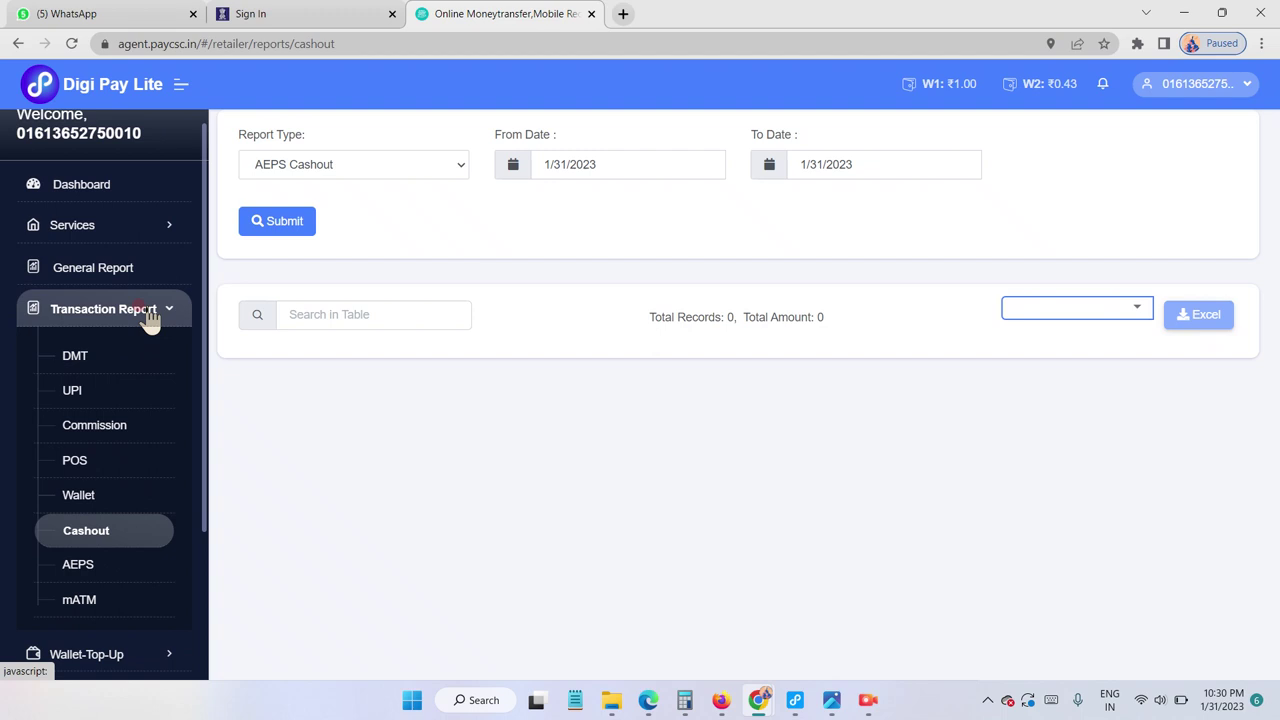
left_click(30, 312)
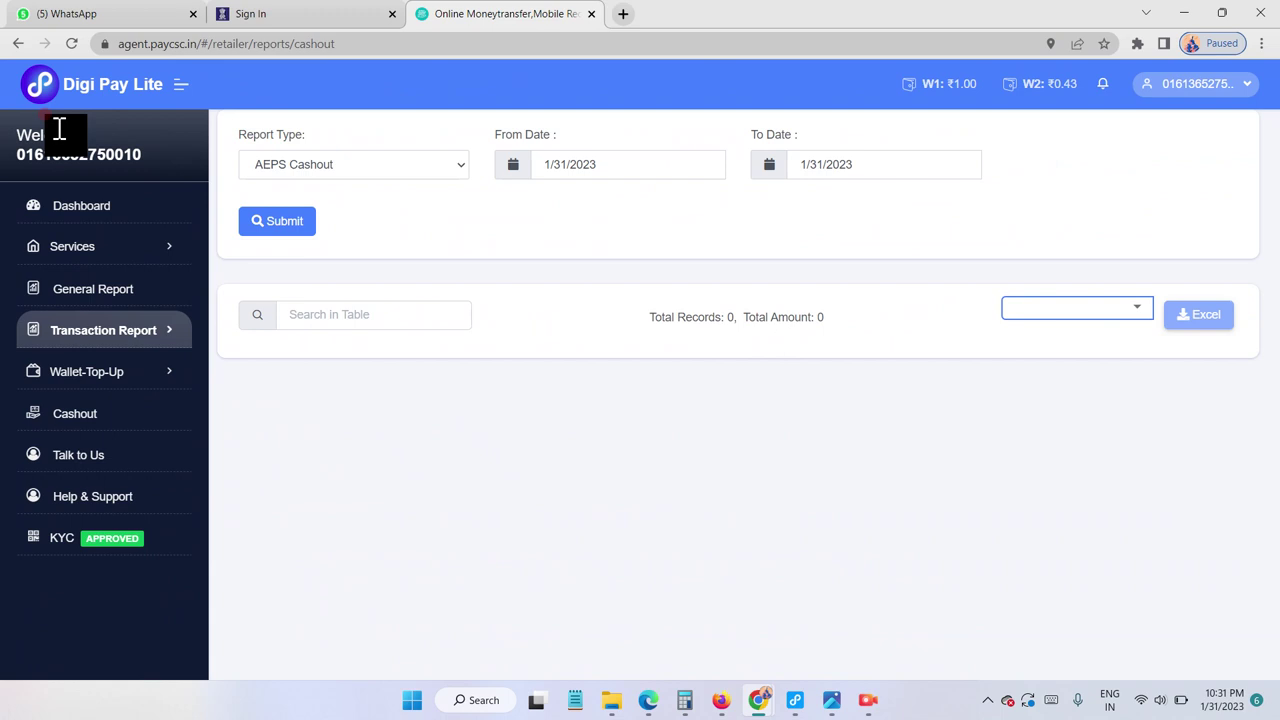
Open the wallet Cashout form, view the registered beneficiary accounts and return to the form.
left_click(72, 420)
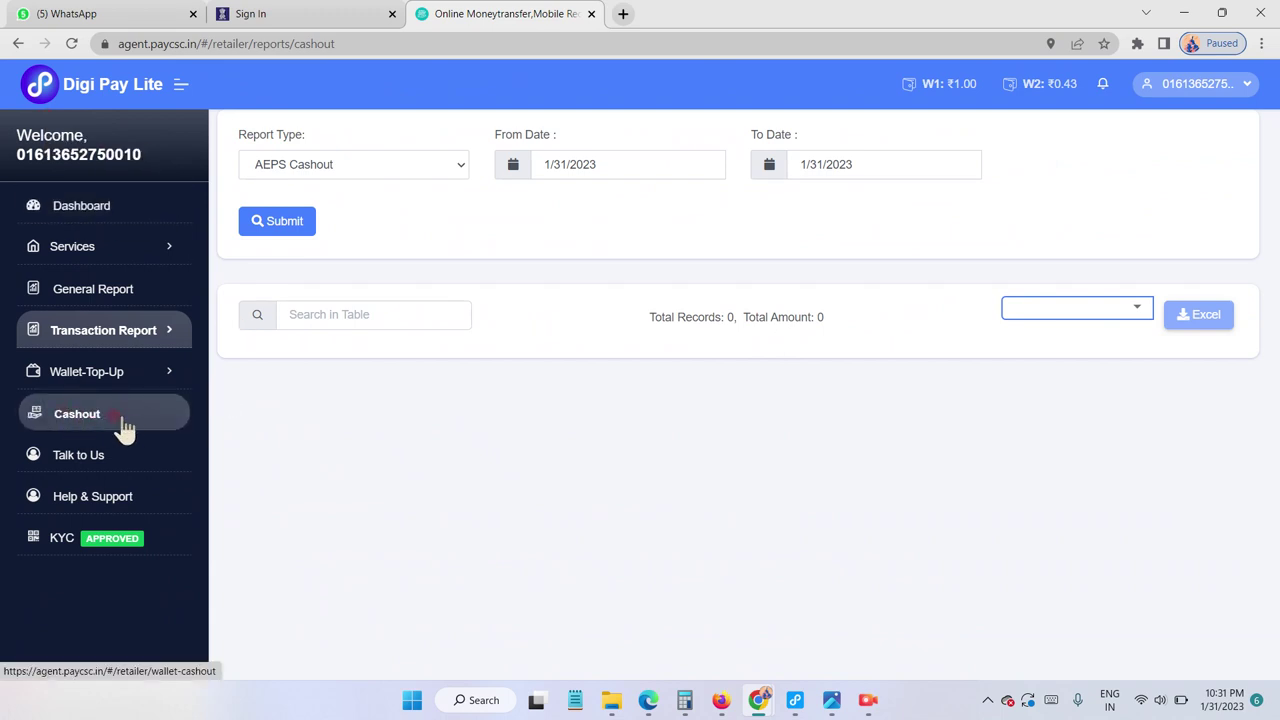
left_click(100, 422)
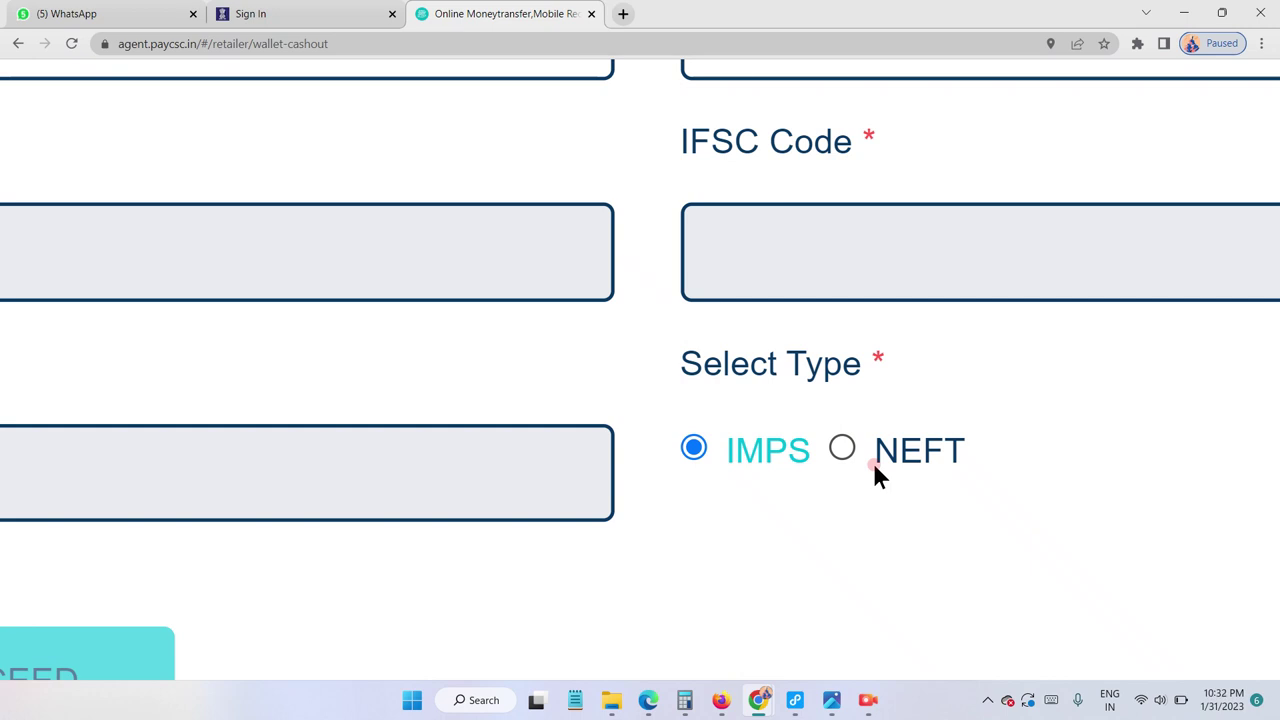
scroll(871, 459, "down", 5)
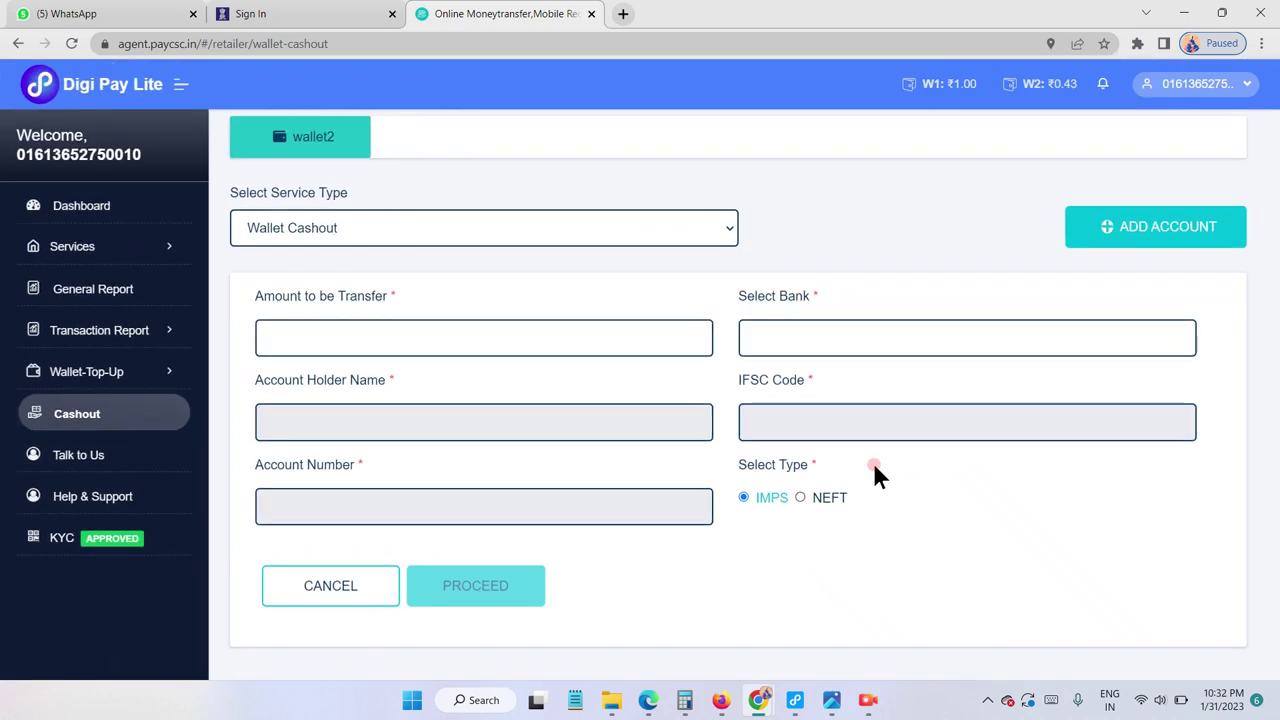
left_click(1145, 240)
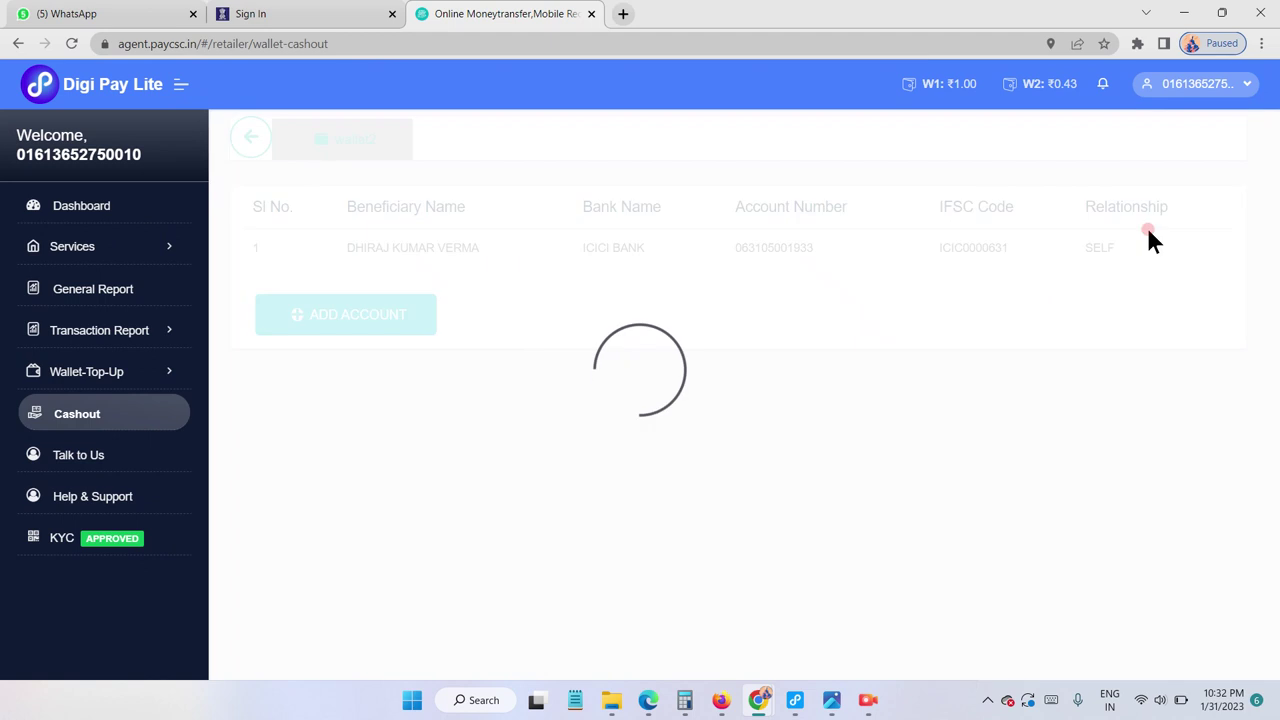
left_click(251, 137)
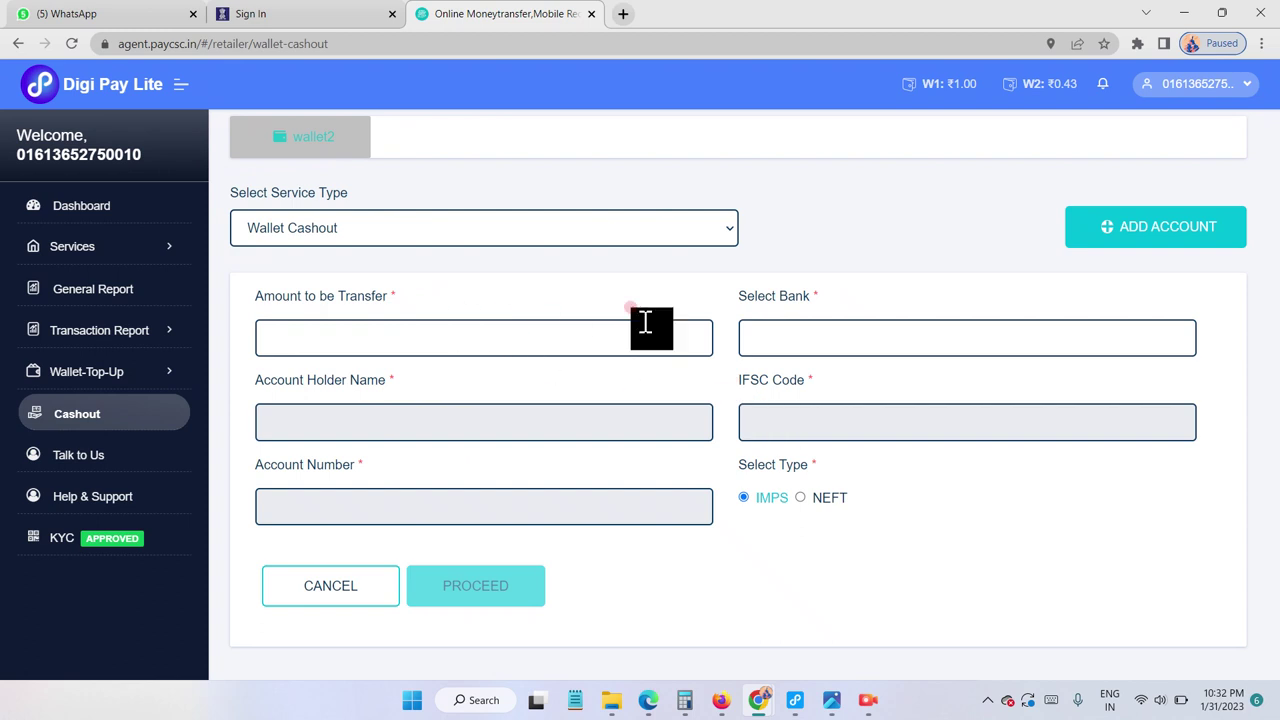
Check the saved accounts offered for bank selection and enter 5000 as the amount to transfer.
left_click(804, 346)
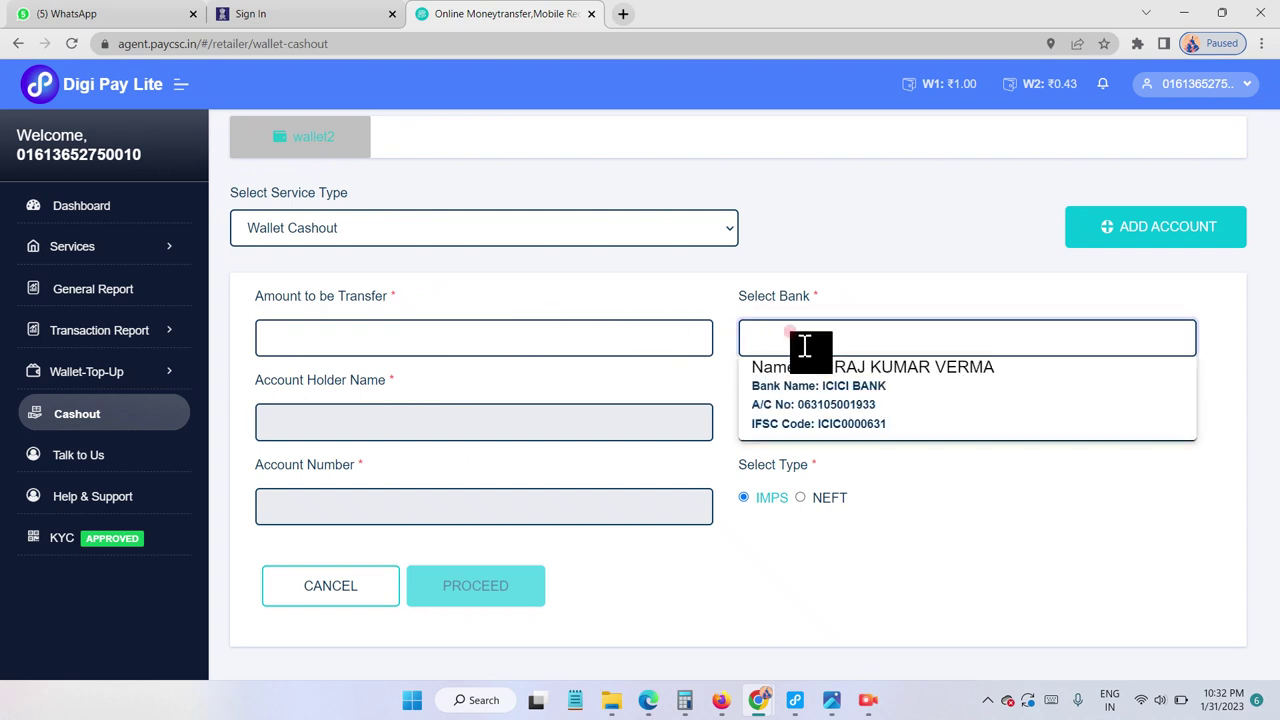
left_click(777, 227)
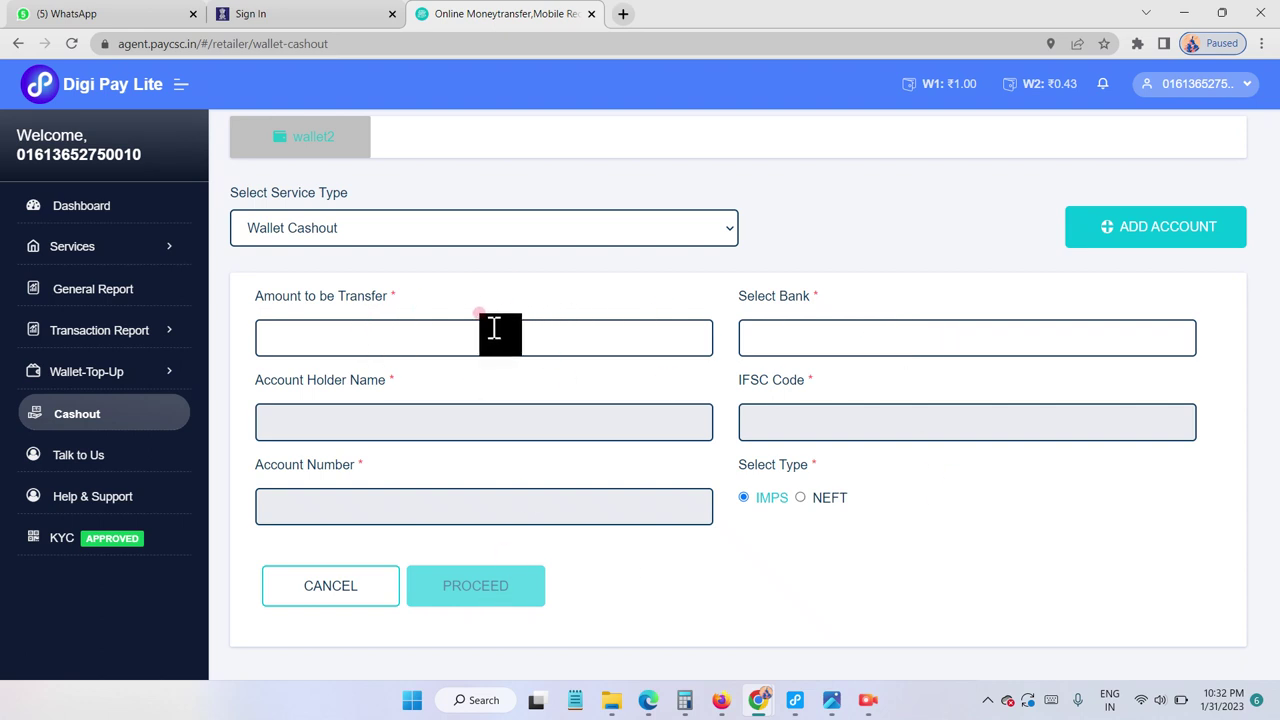
left_click(440, 330)
type("5000")
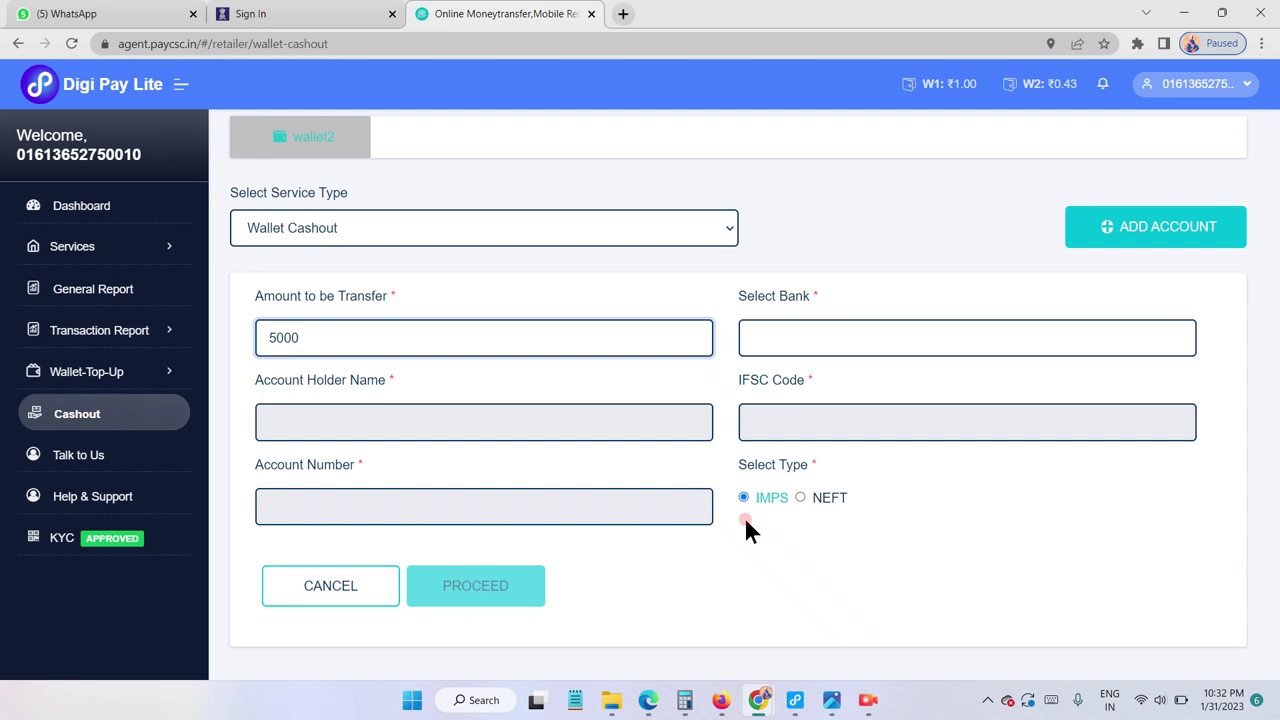
left_click(867, 702)
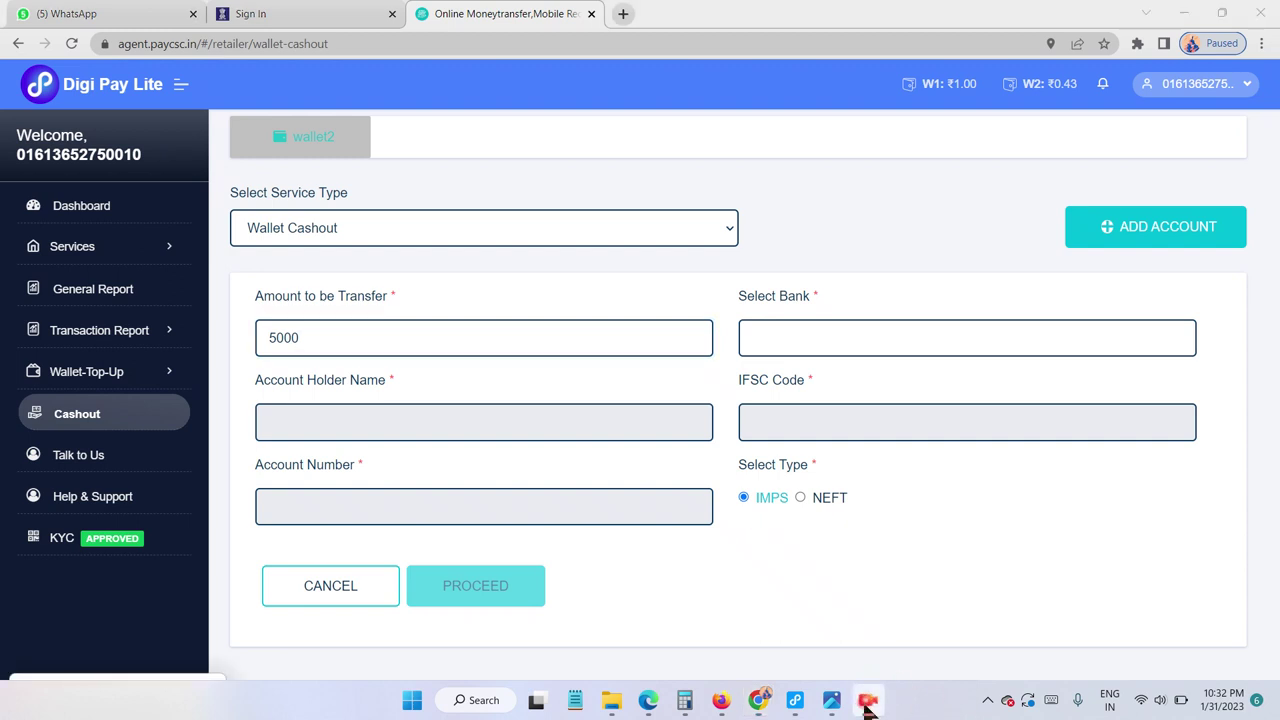
mouse_move(32, 685)
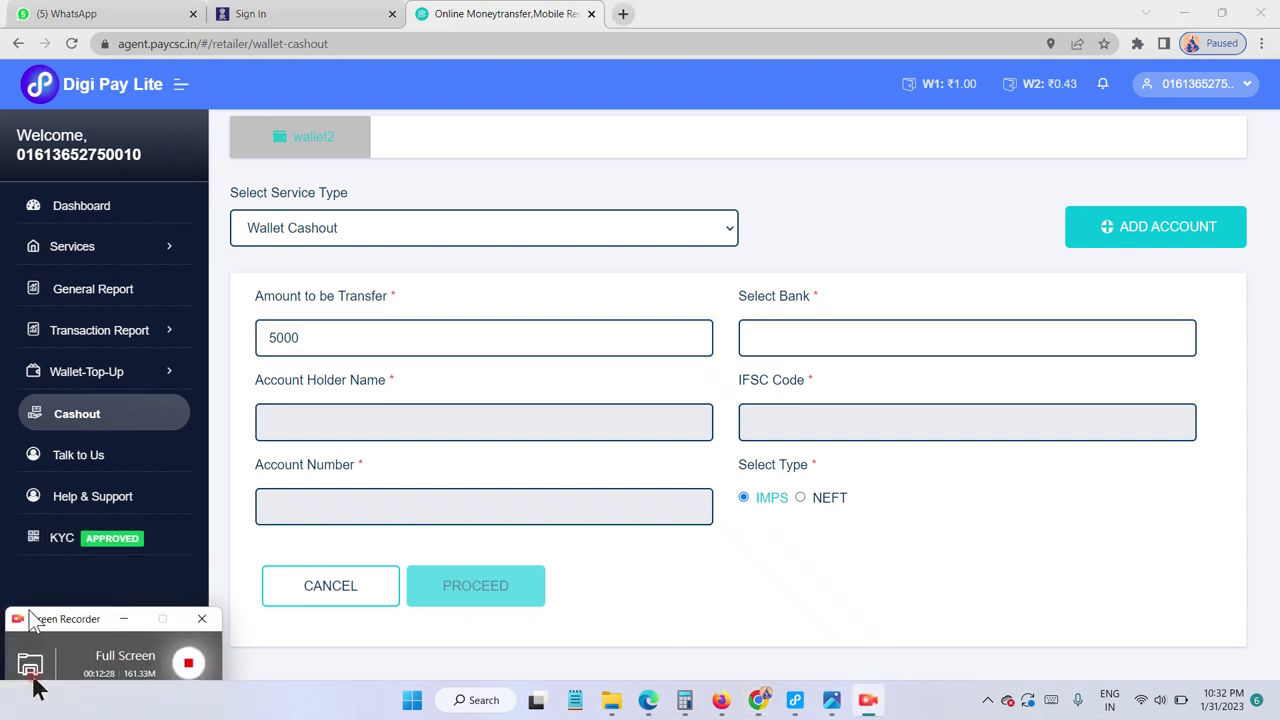